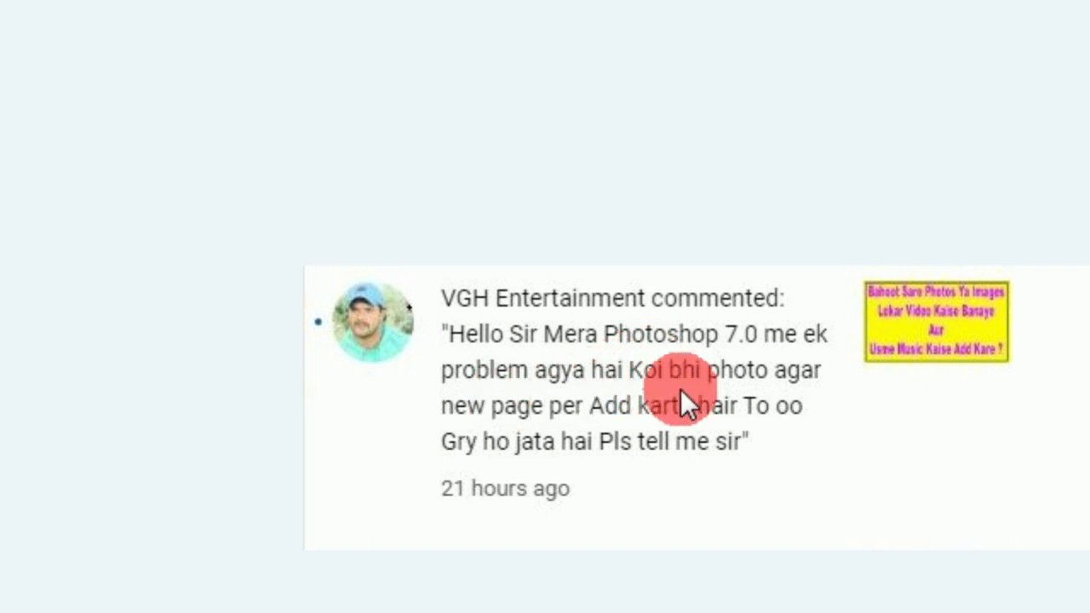
- Start a new Photoshop document named Untitled-1 and show the preset size choices
scroll(499, 445, "down", 1)
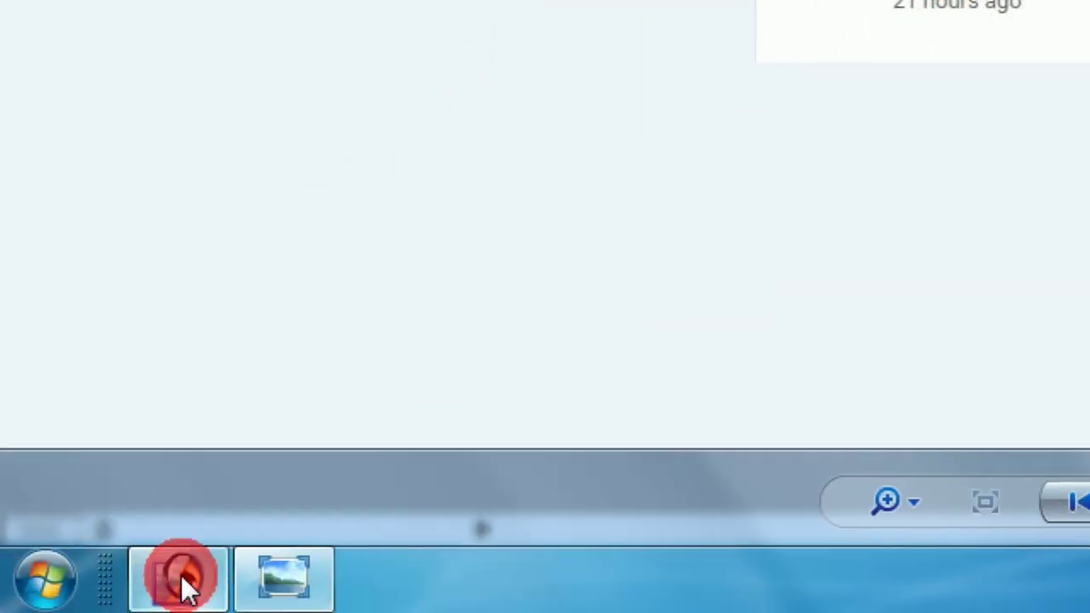
left_click(182, 578)
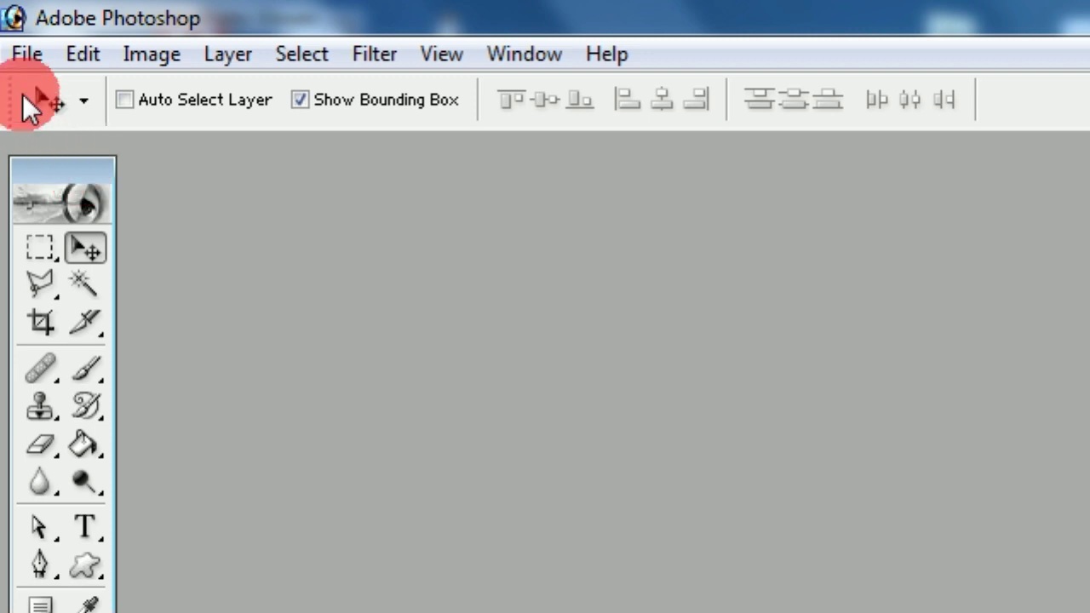
left_click(22, 55)
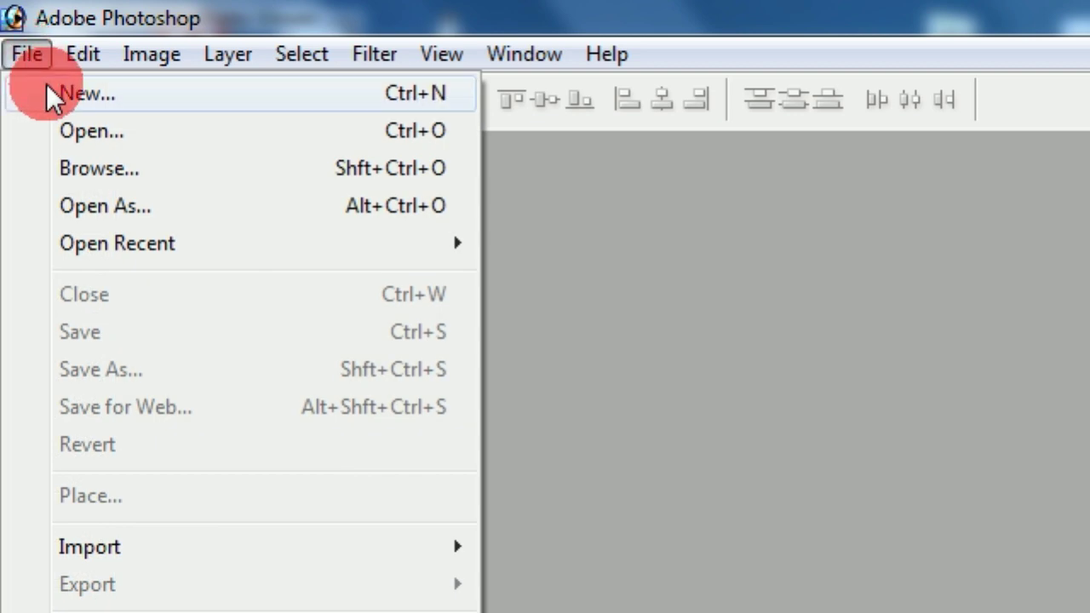
left_click(85, 95)
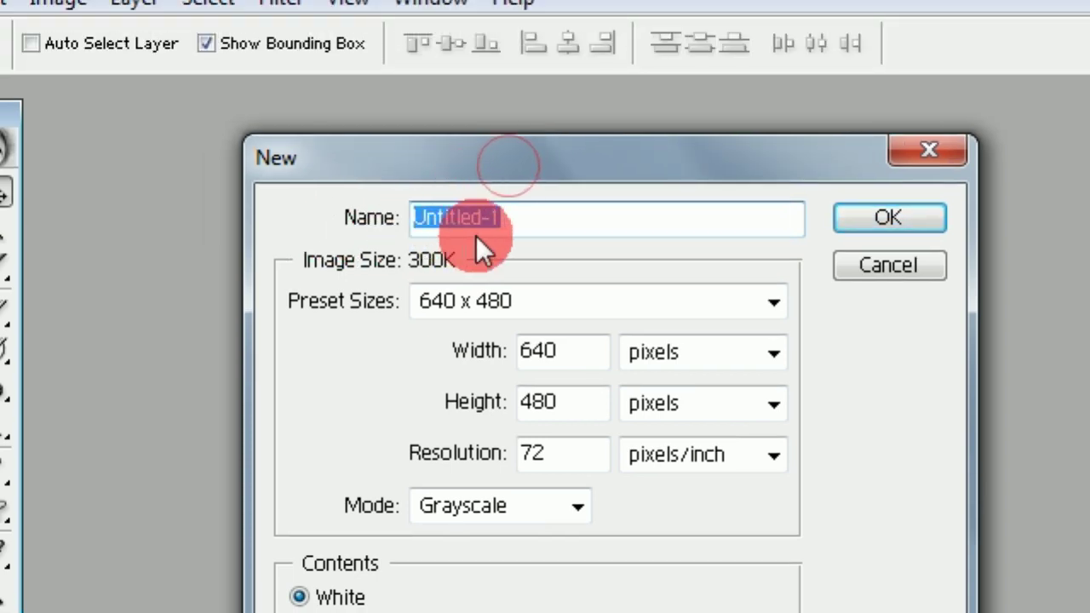
left_click(530, 219)
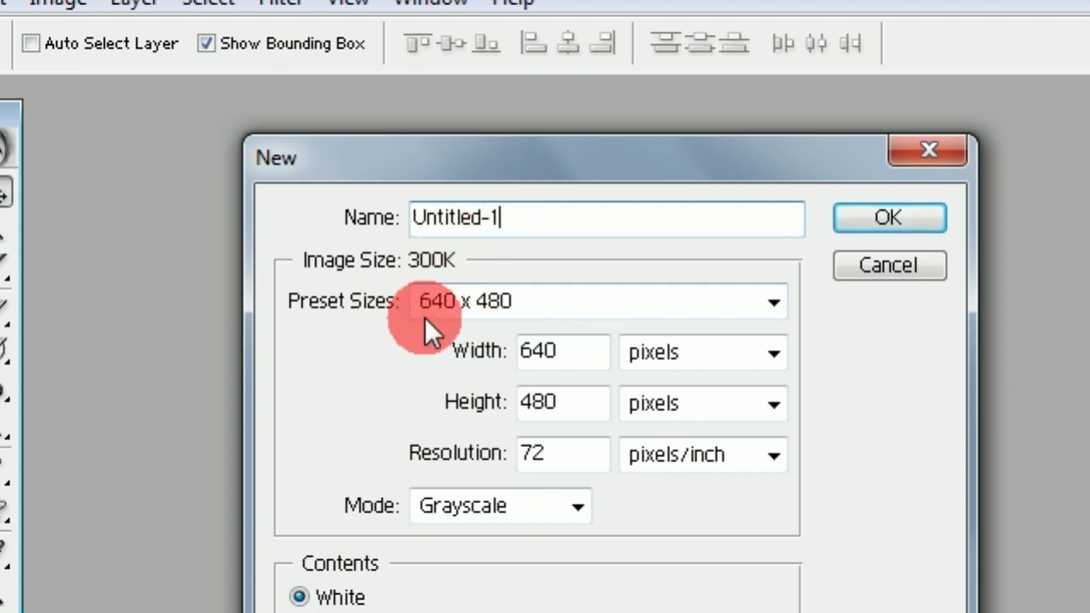
left_click(522, 304)
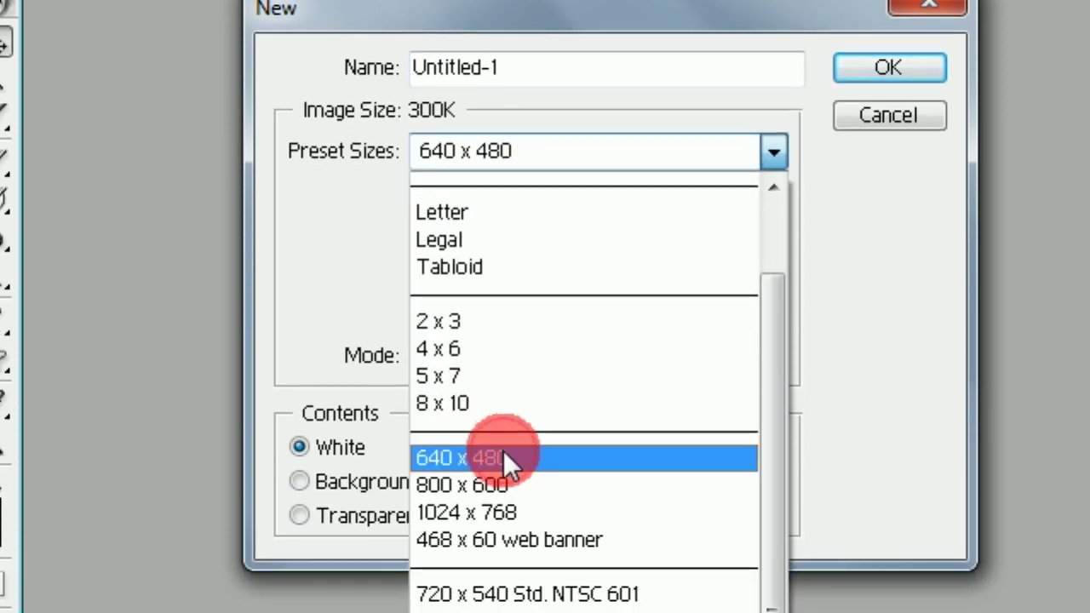
- Create the blank 640 x 480 Untitled-1 in Grayscale mode after briefly choosing RGB Color
left_click(504, 456)
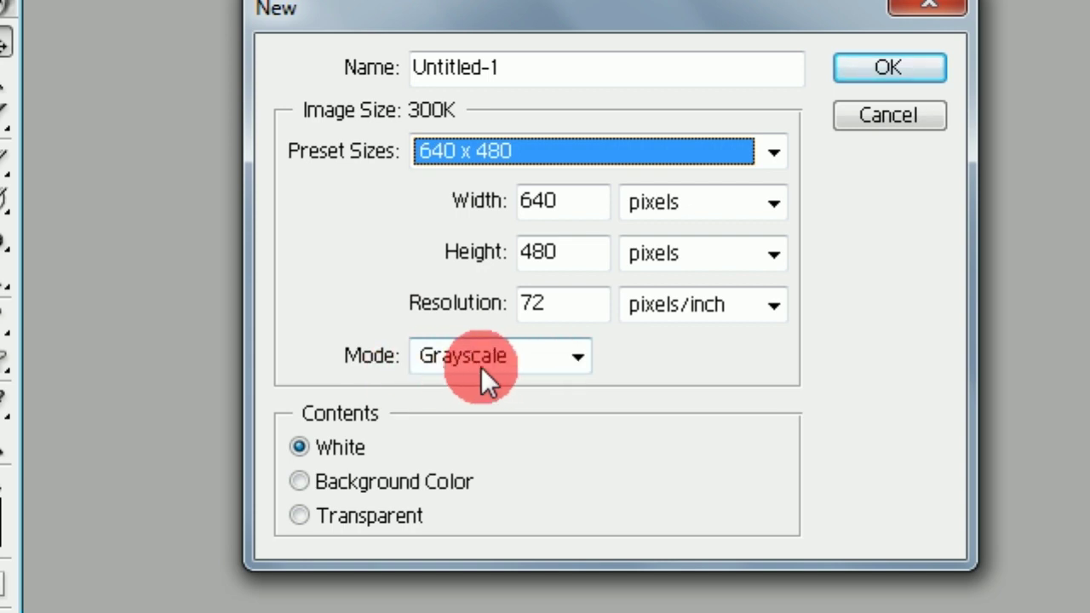
left_click(578, 357)
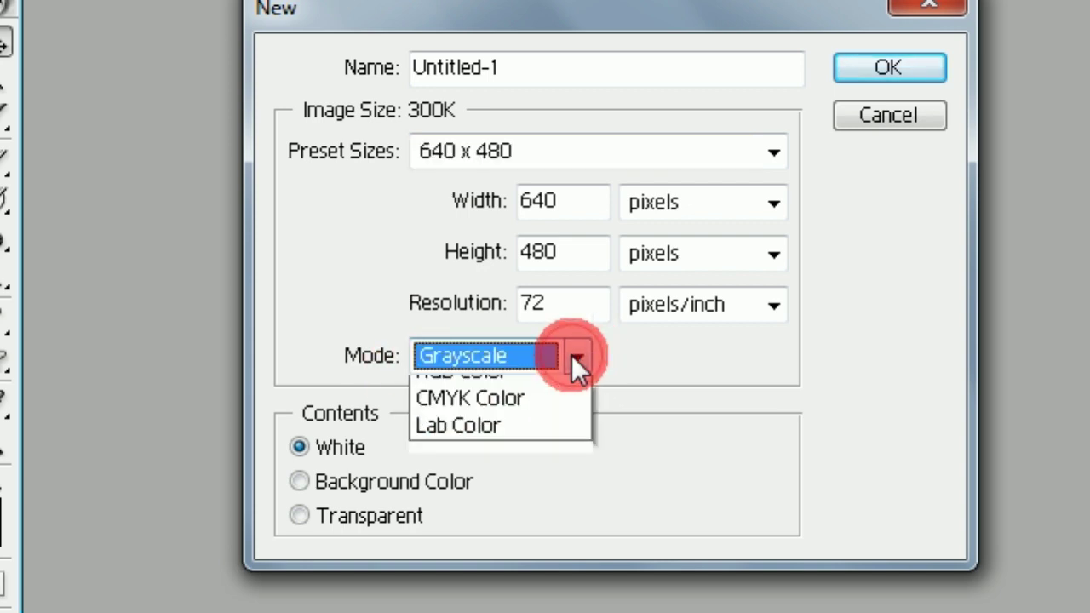
left_click(484, 443)
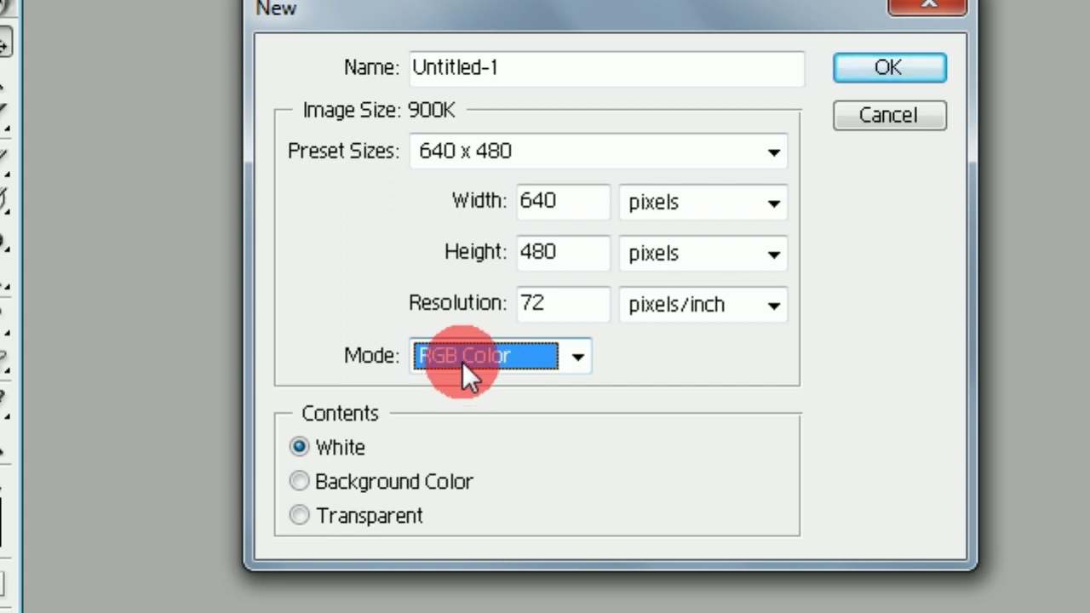
left_click(462, 363)
left_click(463, 415)
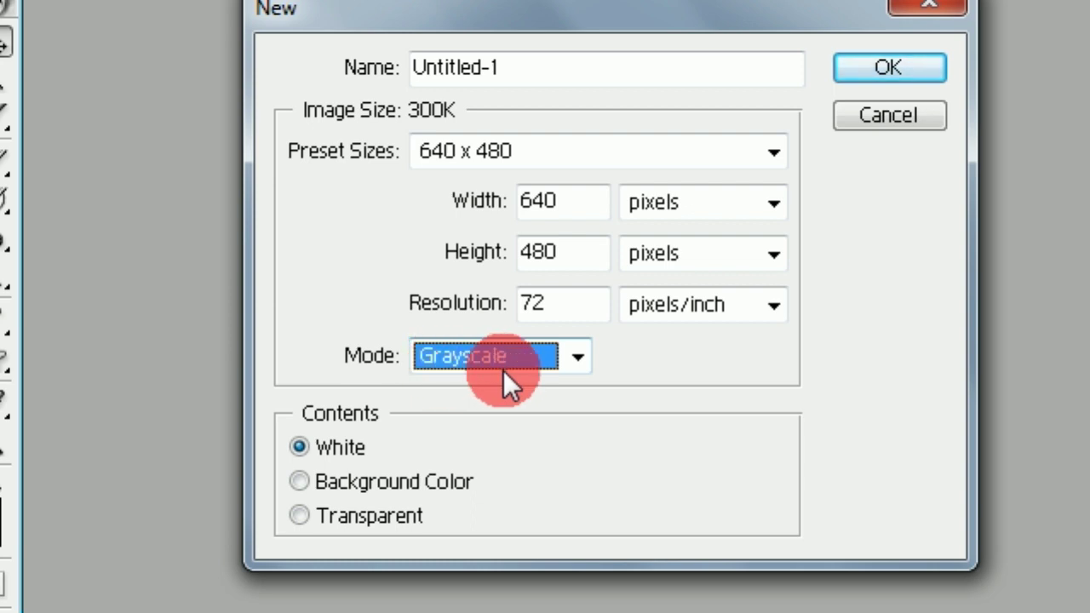
left_click(504, 396)
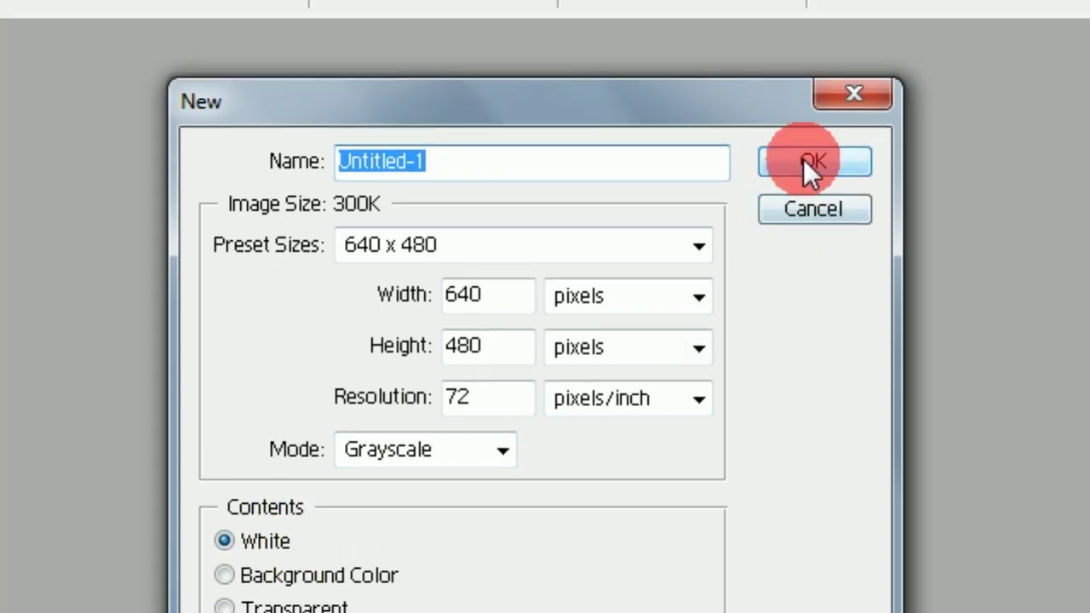
left_click(808, 166)
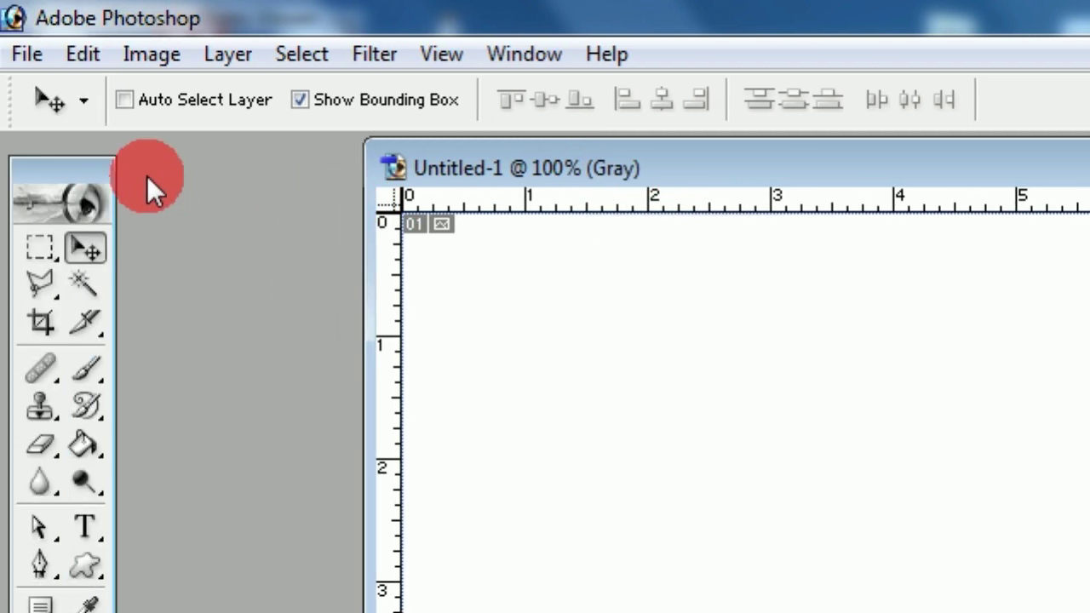
- Open the KD005 photo from the MASKING PHOTO folder
left_click(31, 58)
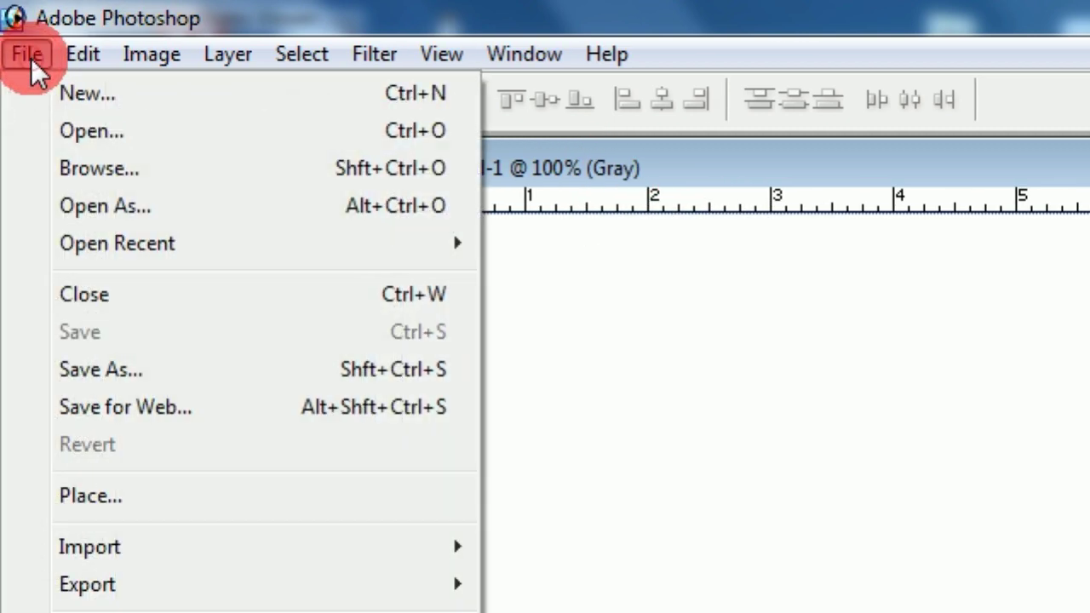
left_click(65, 130)
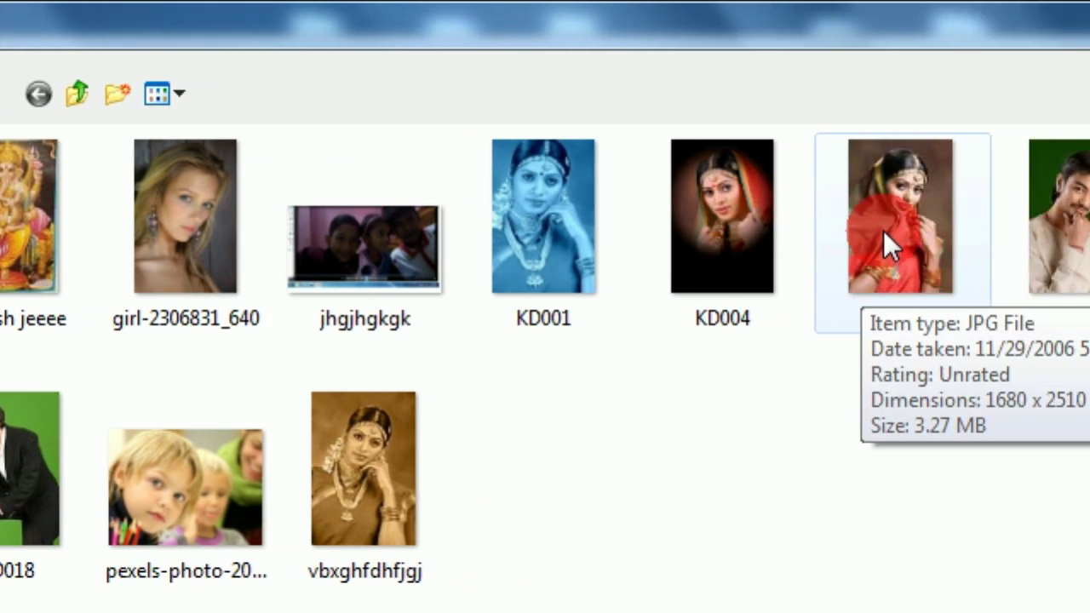
left_click(883, 230)
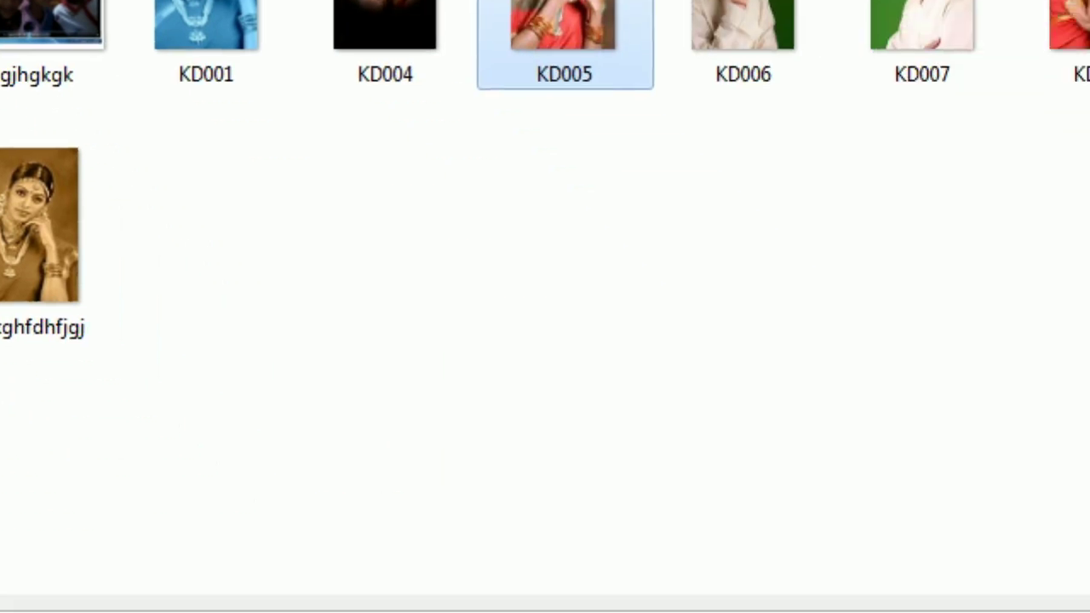
left_click(960, 460)
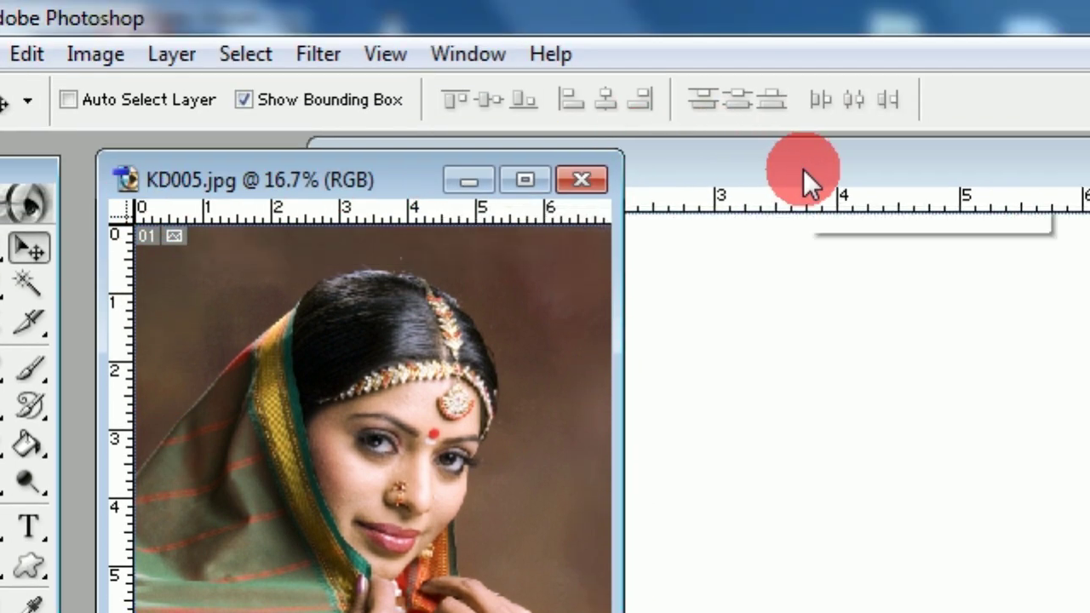
- Move the Untitled-1 window to the right of the KD005 photo
left_click(804, 168)
left_click_drag(735, 172, 956, 174)
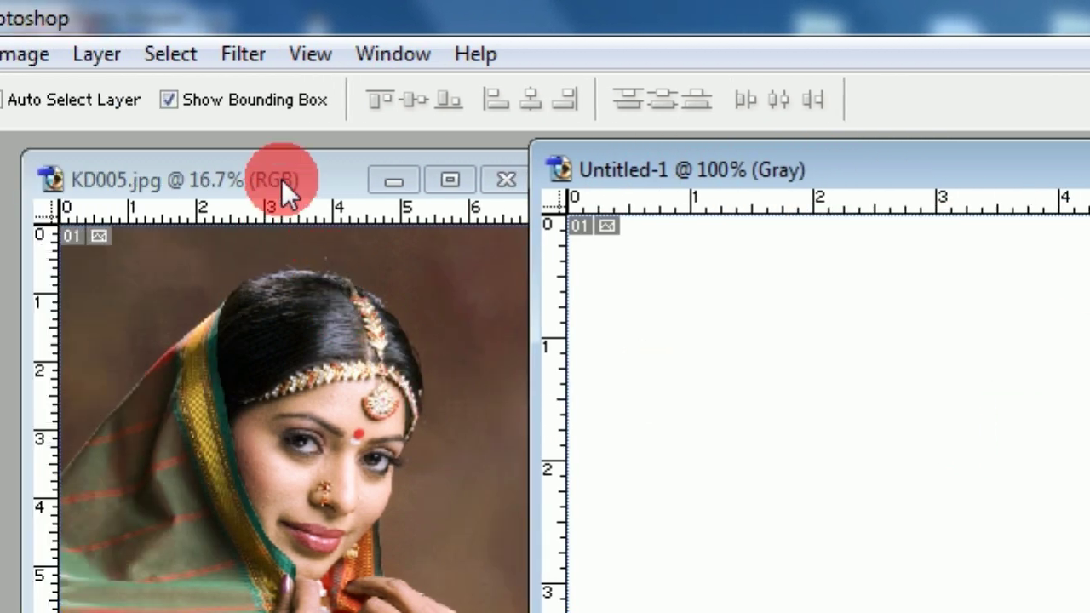
left_click(281, 178)
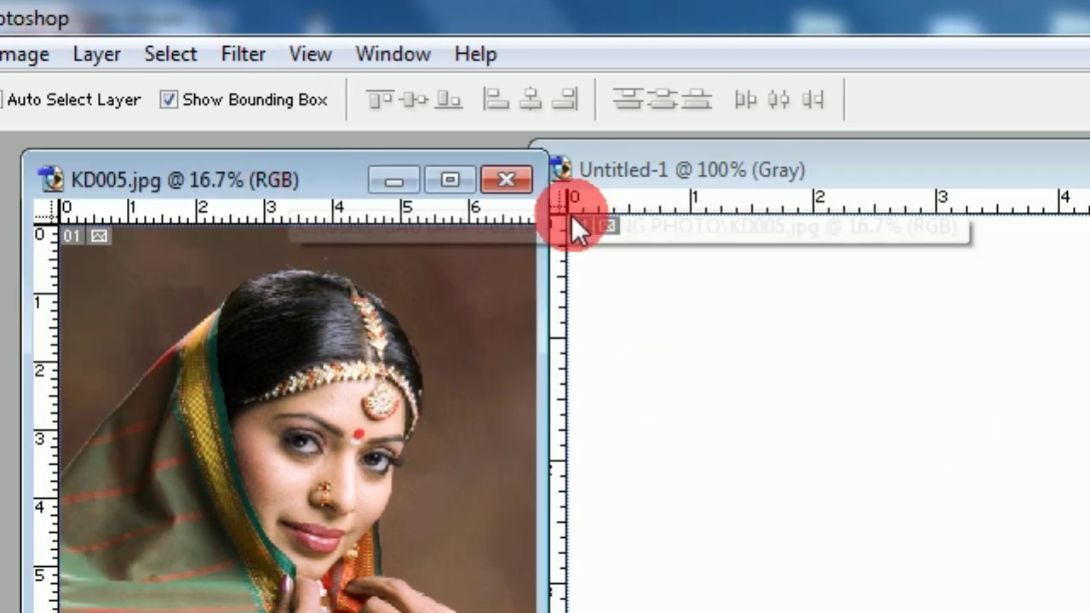
left_click(741, 179)
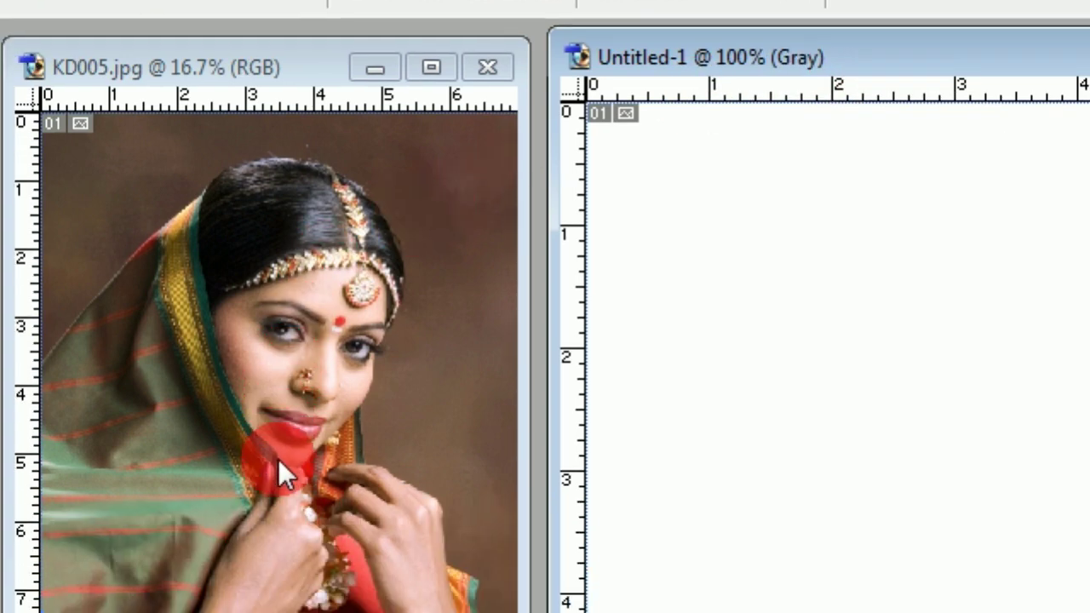
- Drag the KD005 photo toward the blank Untitled-1 canvas with the Move tool
left_click_drag(279, 461, 650, 263)
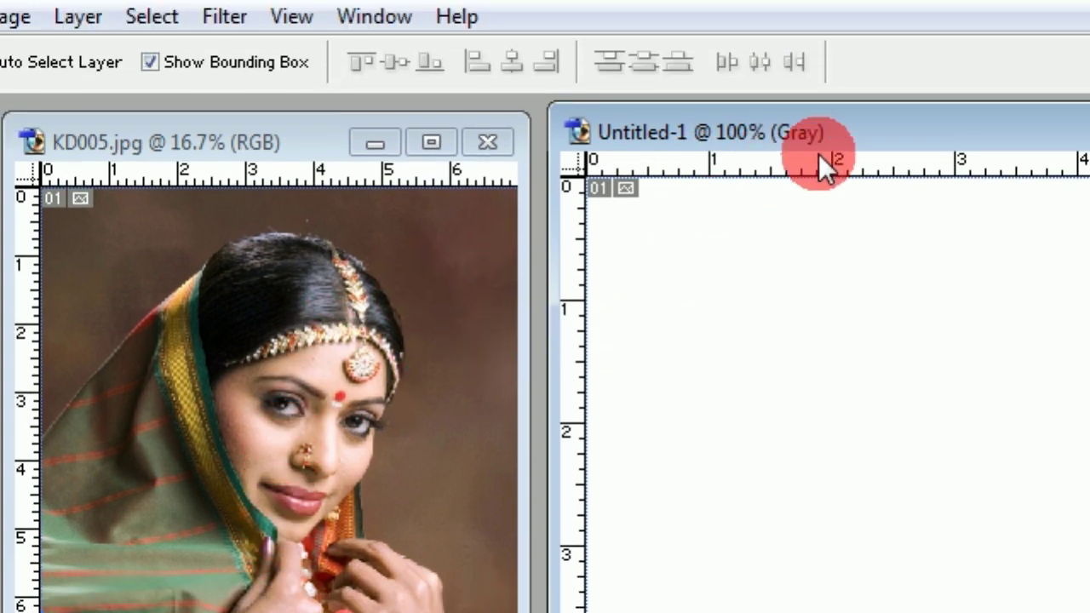
left_click_drag(650, 262, 811, 66)
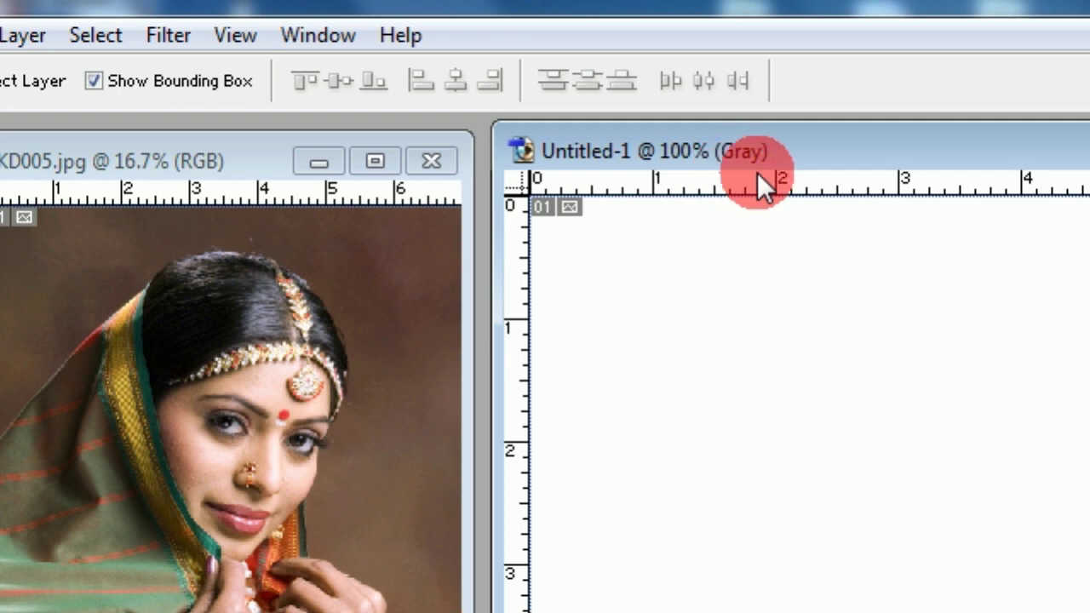
mouse_move(749, 166)
left_mouse_down()
mouse_move(230, 456)
mouse_move(271, 427)
left_mouse_up()
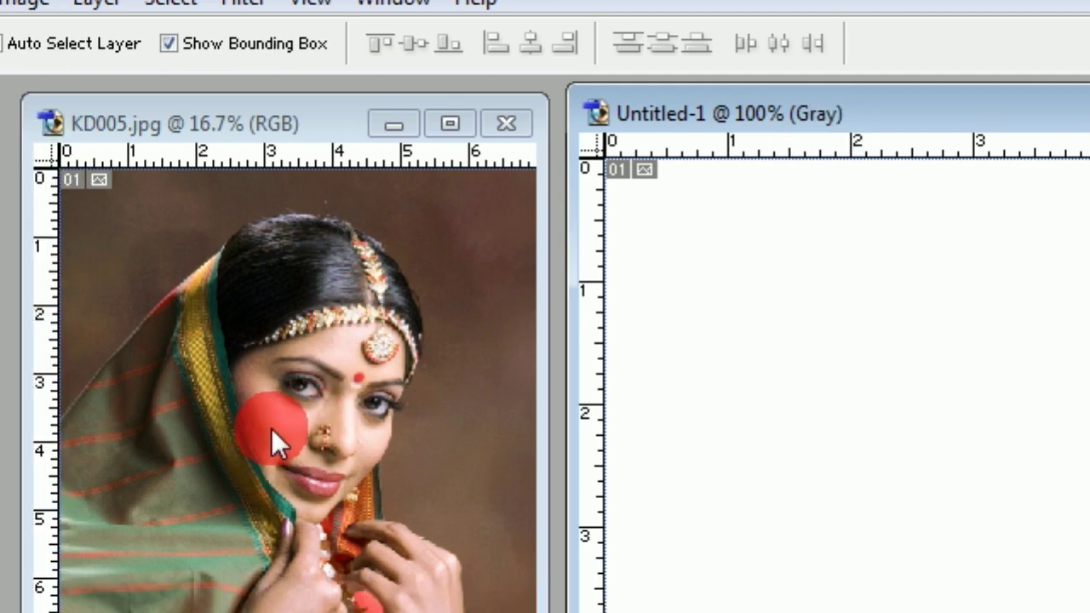
left_click(271, 427)
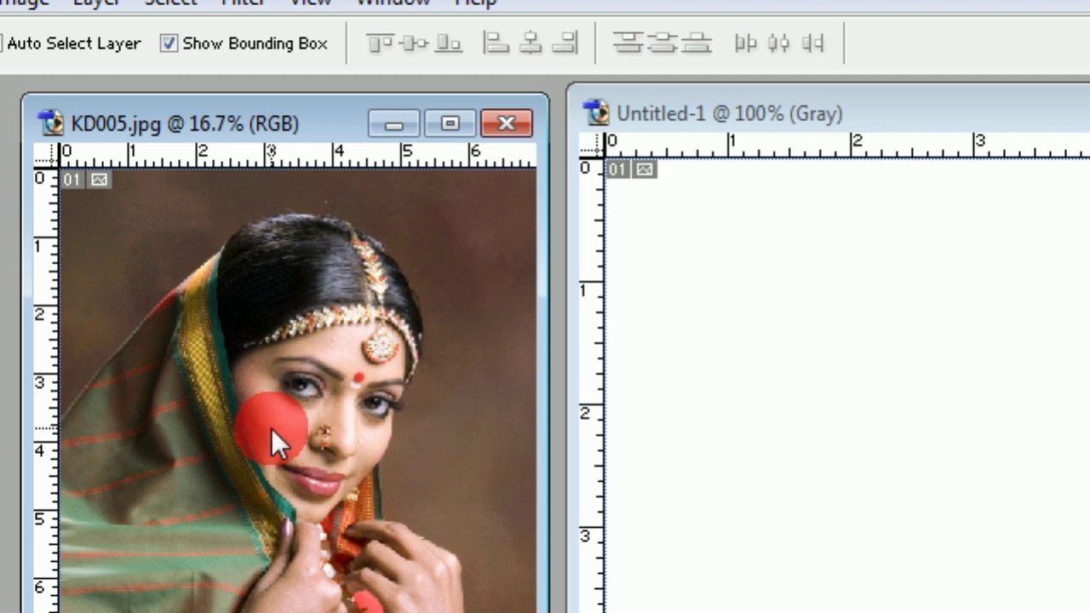
left_click_drag(271, 428, 783, 374)
left_click(334, 443)
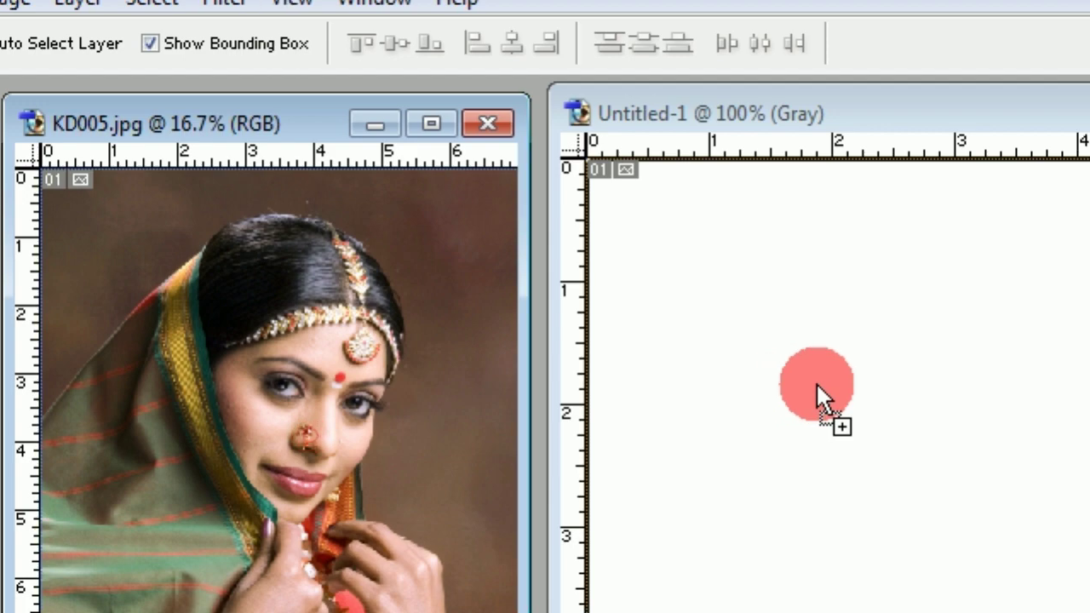
- Drop KD005 into Untitled-1 as Layer 1 and scale it down to fit the canvas
mouse_move(334, 443)
left_mouse_down()
mouse_move(816, 382)
mouse_move(792, 413)
mouse_move(731, 372)
mouse_move(861, 171)
left_mouse_up()
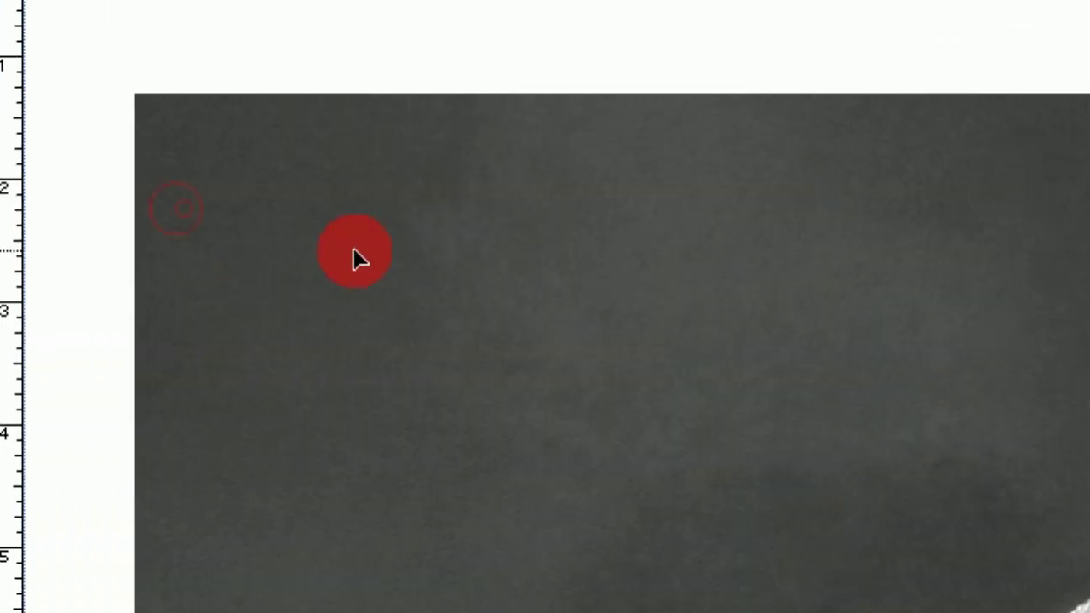
mouse_move(861, 171)
left_mouse_down()
mouse_move(231, 169)
mouse_move(961, 492)
left_mouse_up()
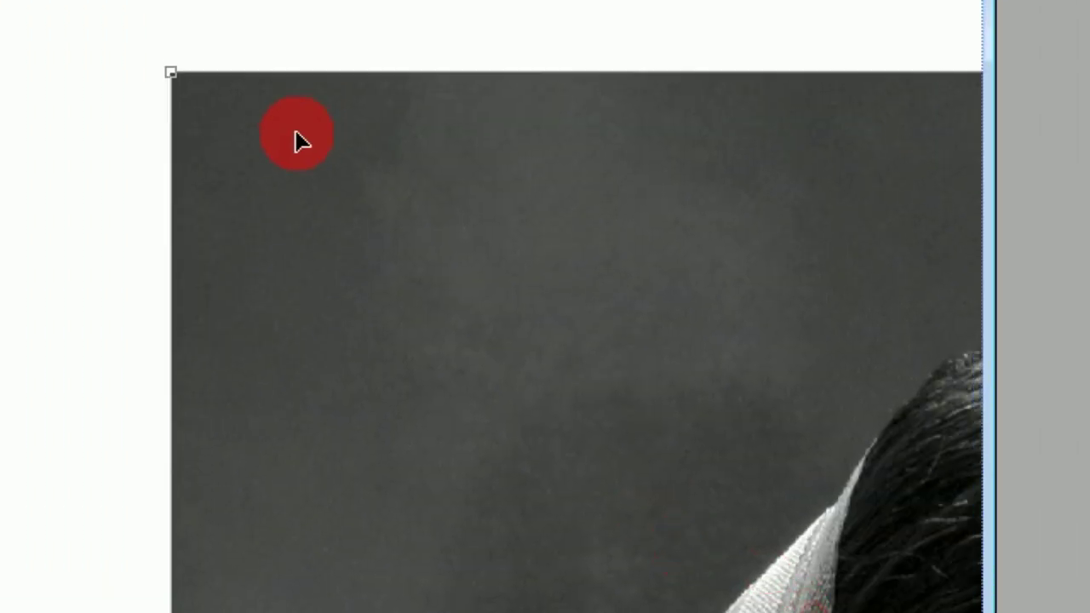
left_click_drag(649, 352, 288, 156)
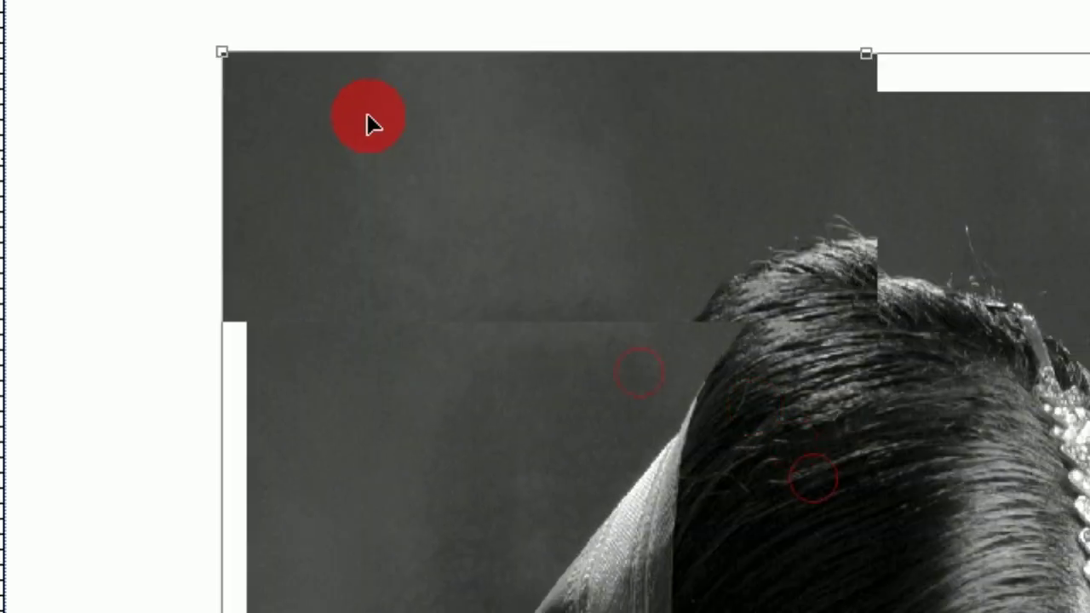
left_click_drag(370, 121, 228, 160)
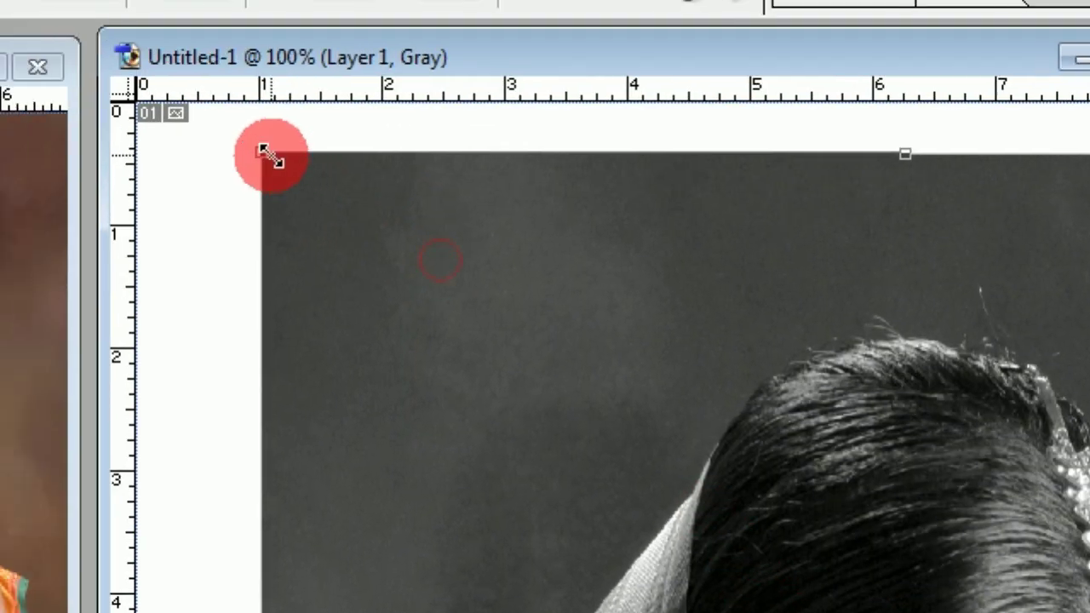
left_click_drag(129, 58, 367, 498)
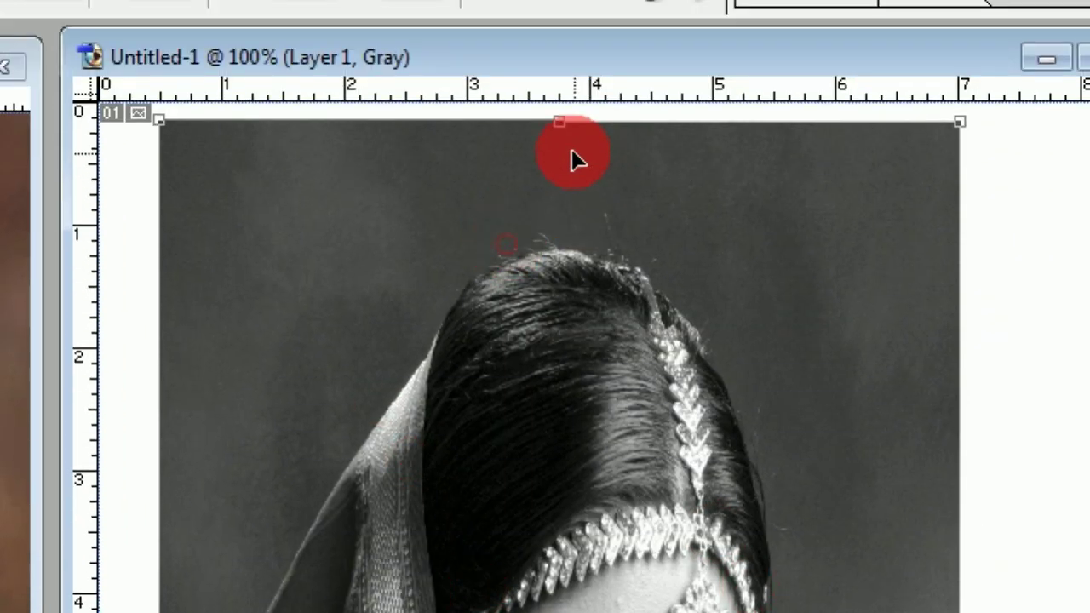
mouse_move(615, 10)
left_mouse_down()
mouse_move(588, 452)
mouse_move(648, 195)
left_mouse_up()
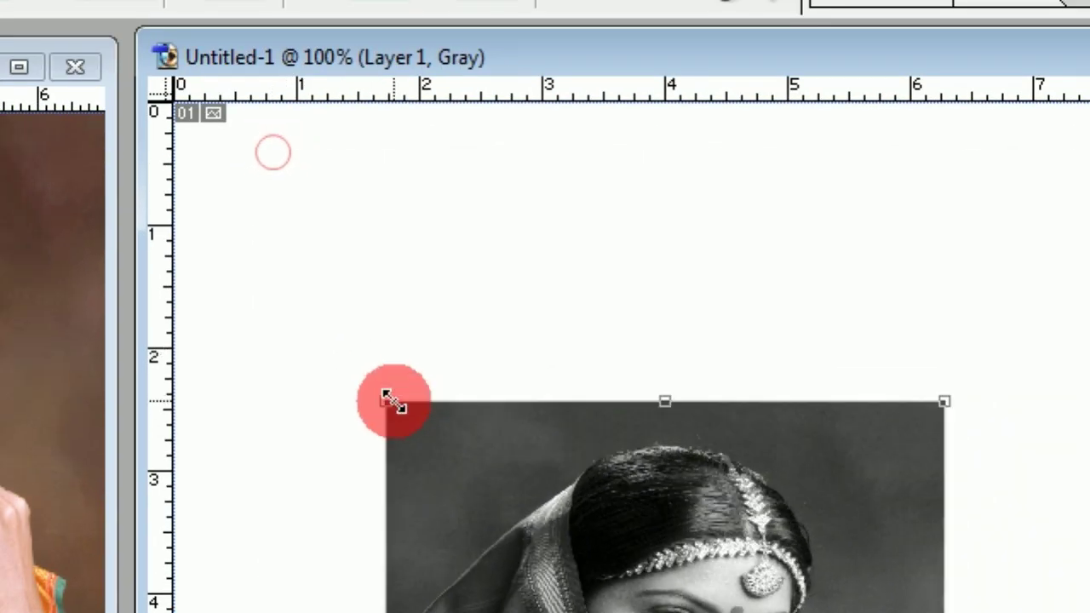
left_click_drag(264, 158, 404, 401)
left_click_drag(512, 260, 502, 196)
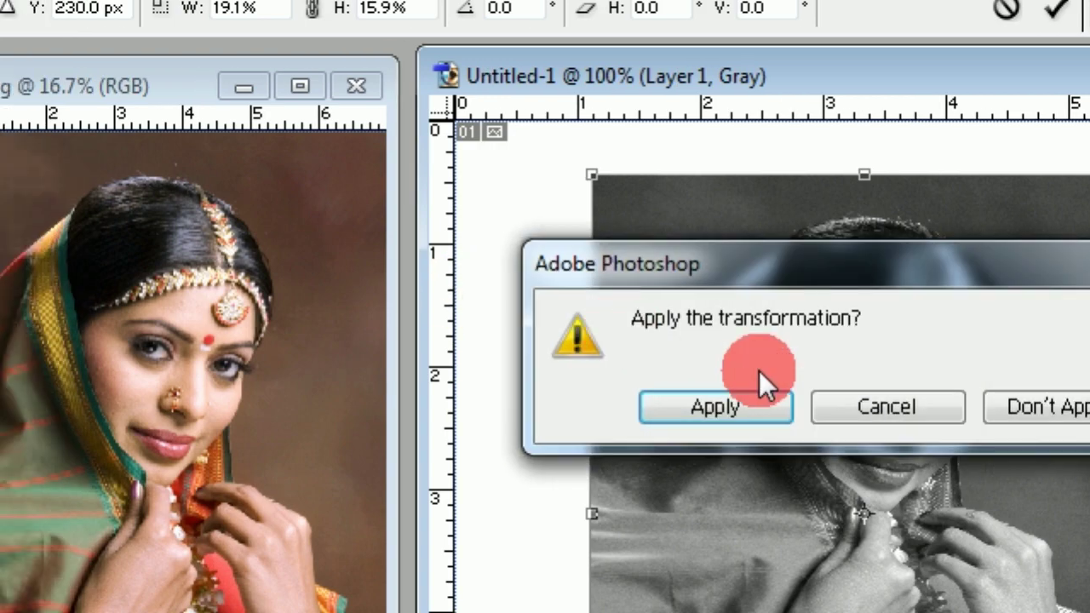
- Apply the resize, delete Layer 1 in the trash, and check Image > Mode
left_click(710, 406)
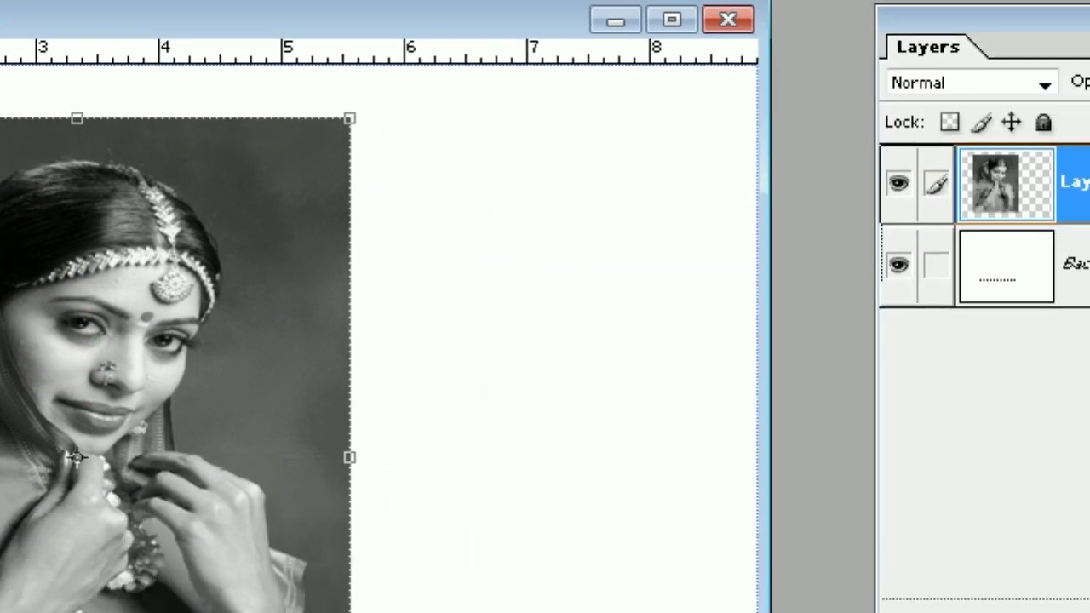
left_click_drag(860, 17, 1042, 528)
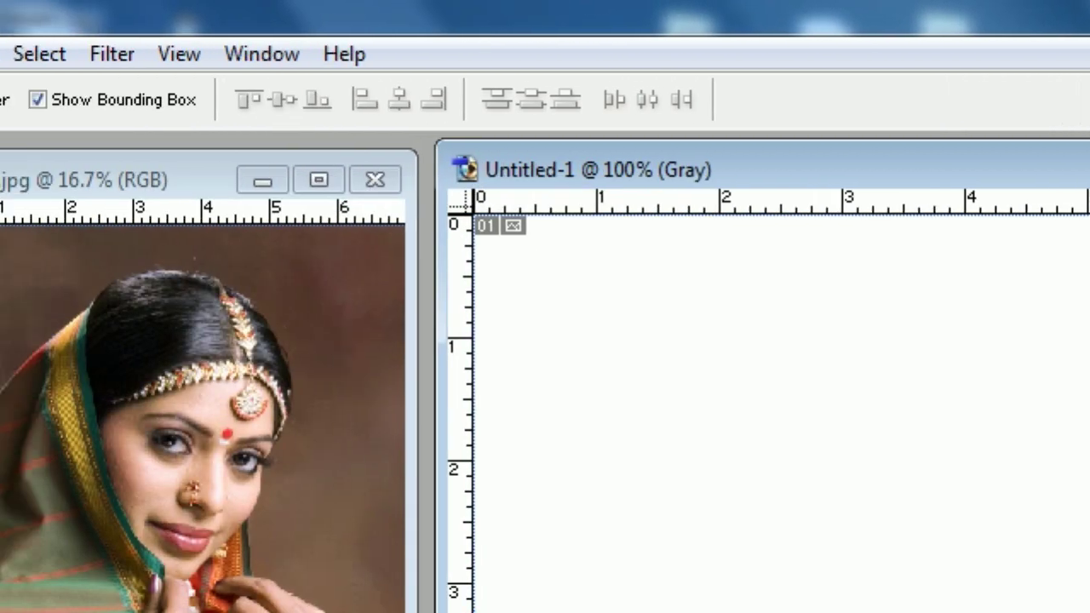
left_click(151, 54)
mouse_move(198, 93)
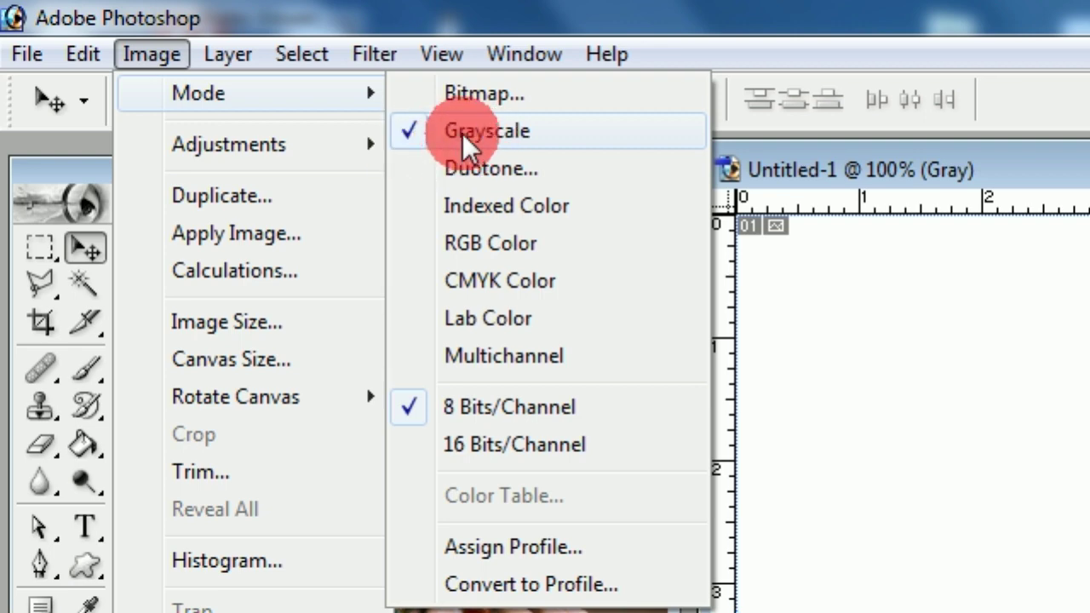
- Convert Untitled-1 to RGB Color and confirm it under Image > Mode
left_click(464, 242)
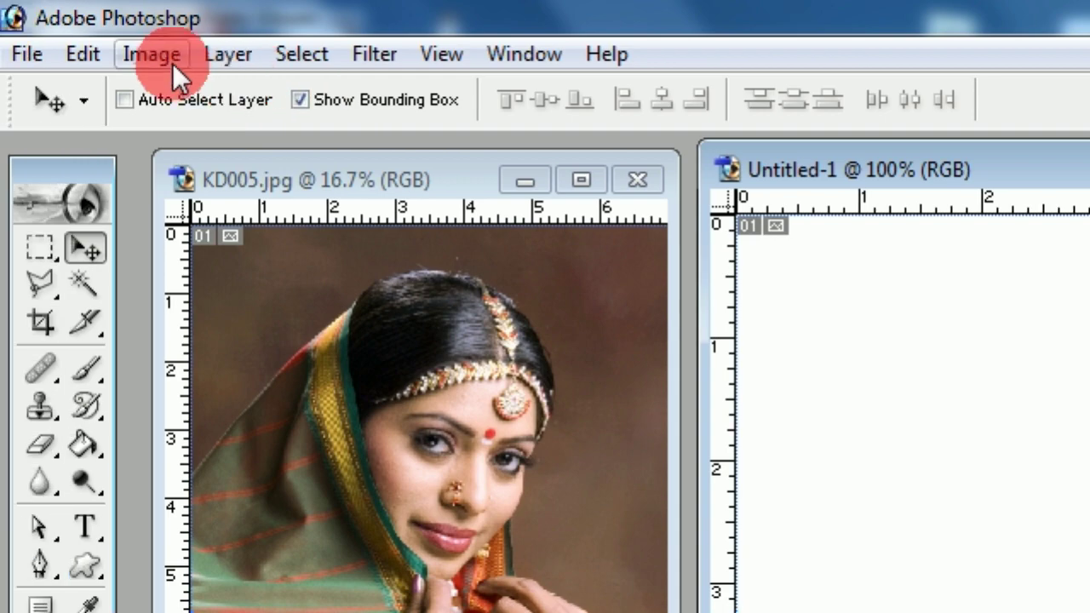
left_click(77, 53)
mouse_move(142, 92)
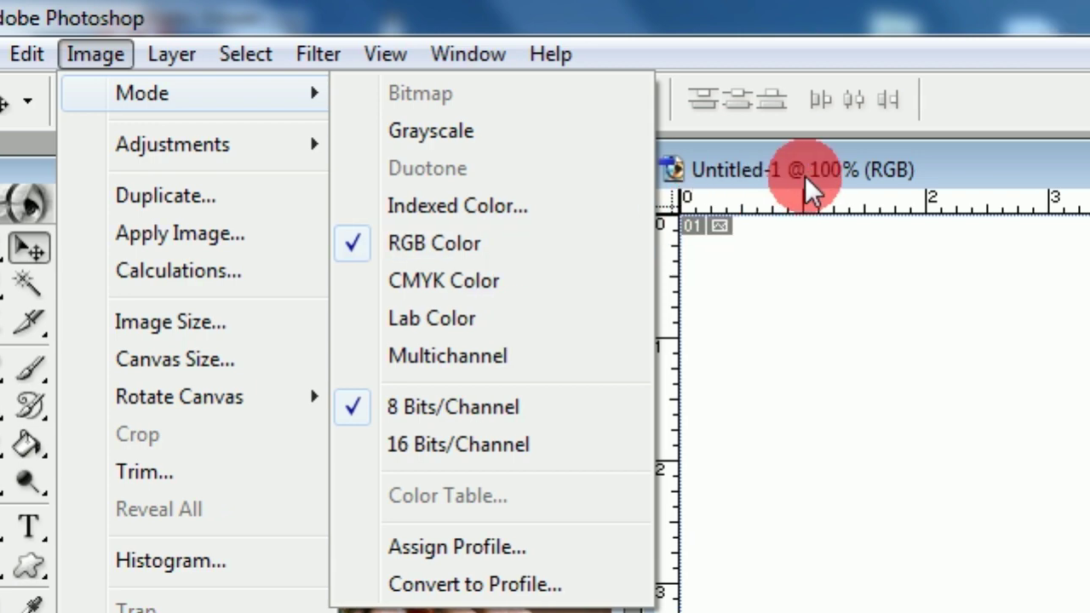
left_click(856, 171)
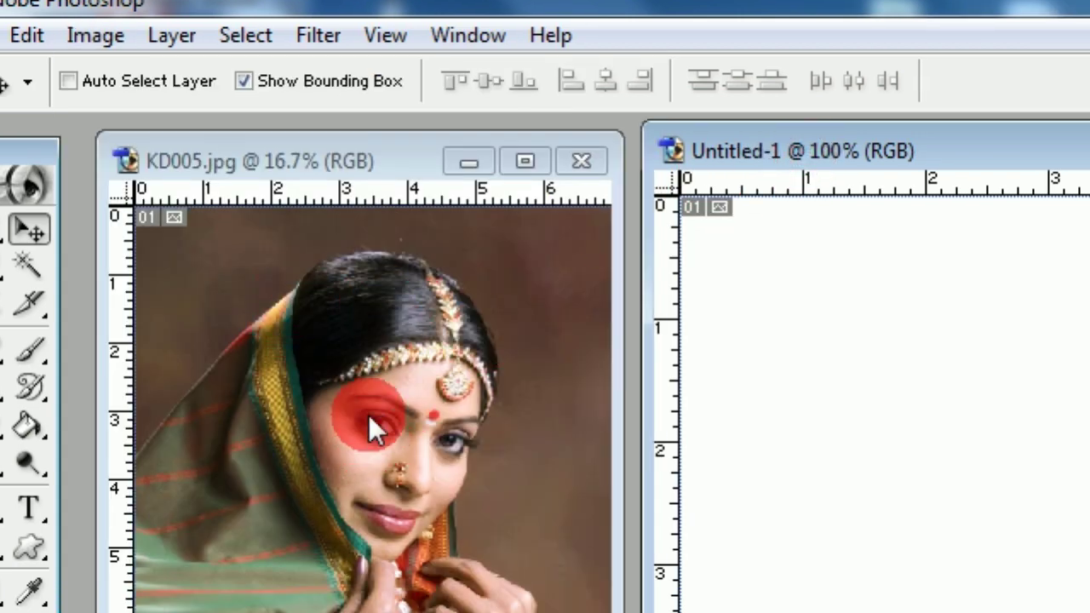
- Copy the colour KD005 portrait into the RGB Untitled-1 as Layer 1
left_click(373, 441)
left_click_drag(430, 423, 800, 430)
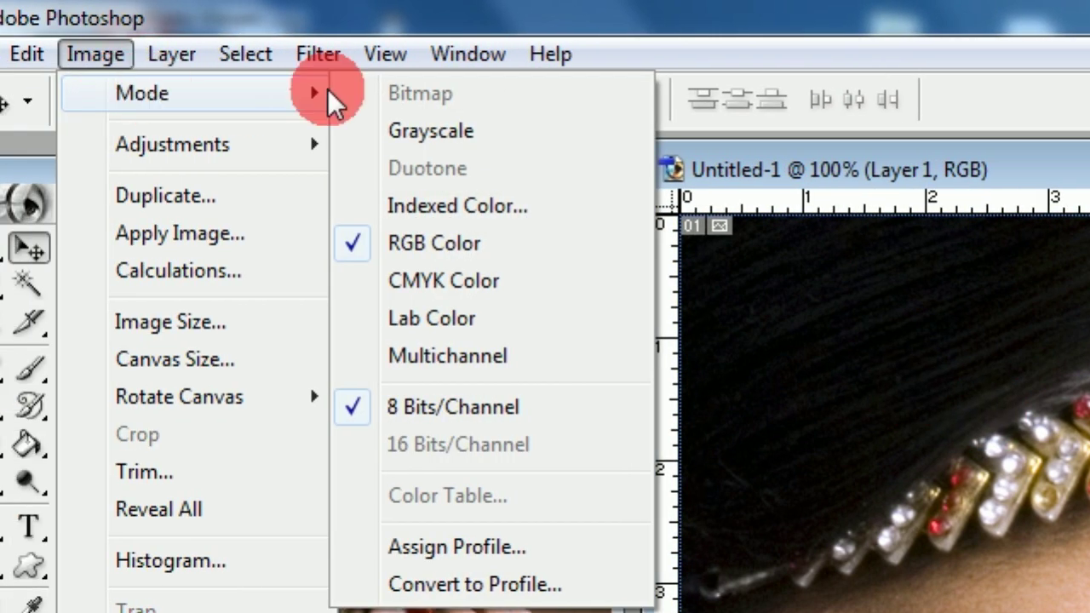
- Flatten Untitled-1 to Grayscale, then close it without saving
left_click(404, 134)
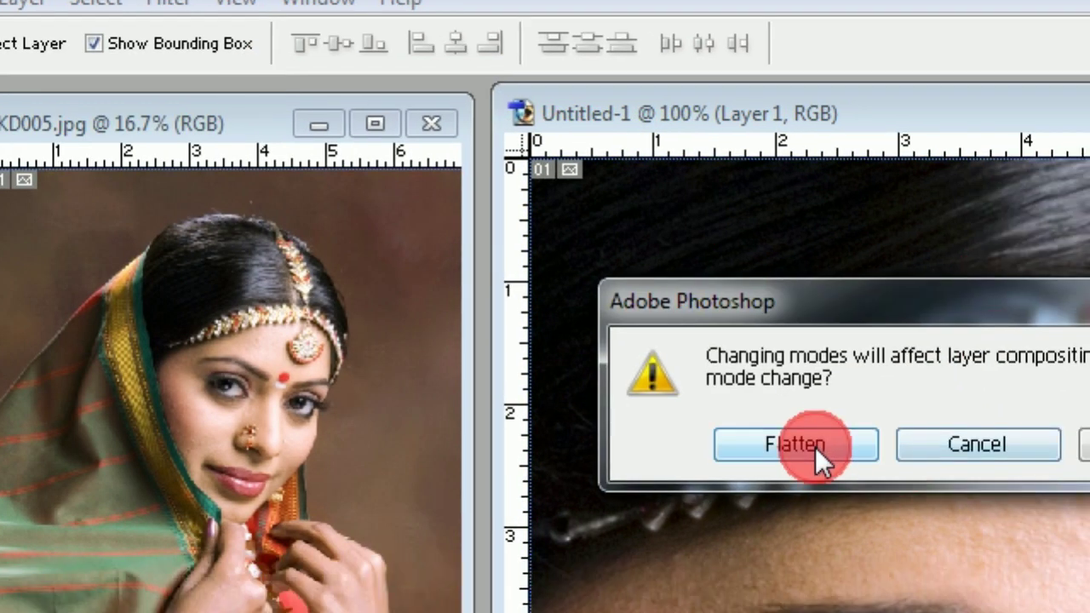
left_click(959, 496)
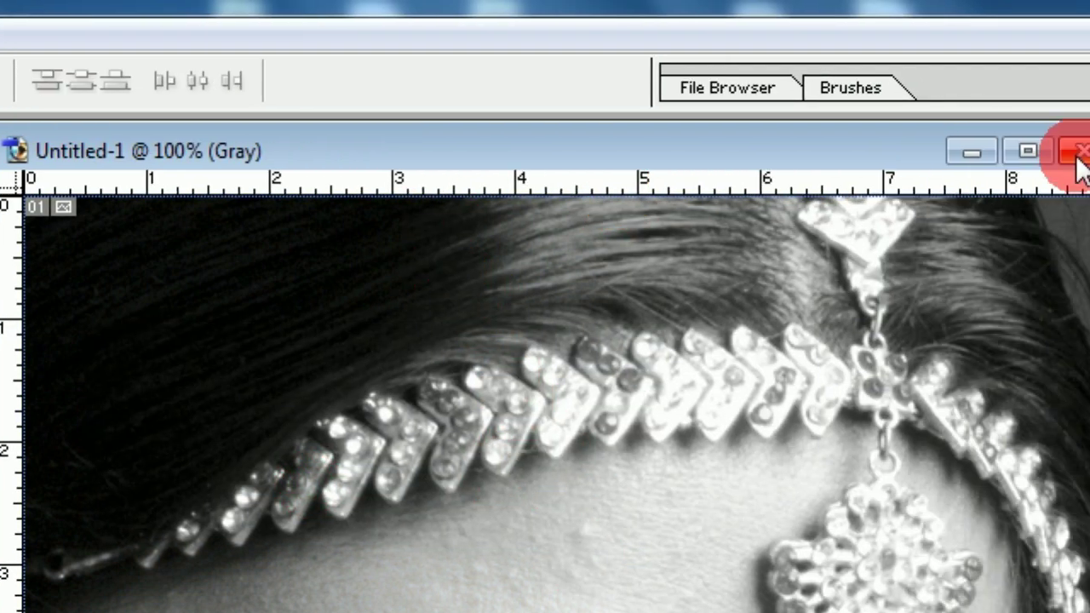
left_click(1075, 154)
left_click(319, 479)
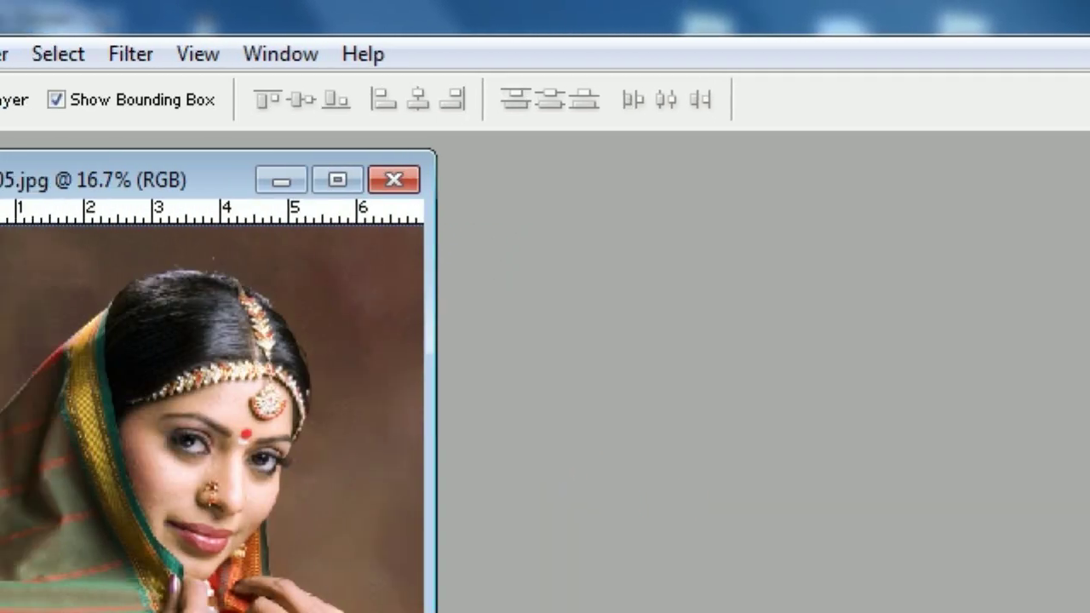
- Create a new 640 x 480 RGB Color Untitled-1 and place it beside KD005.jpg
left_click(27, 54)
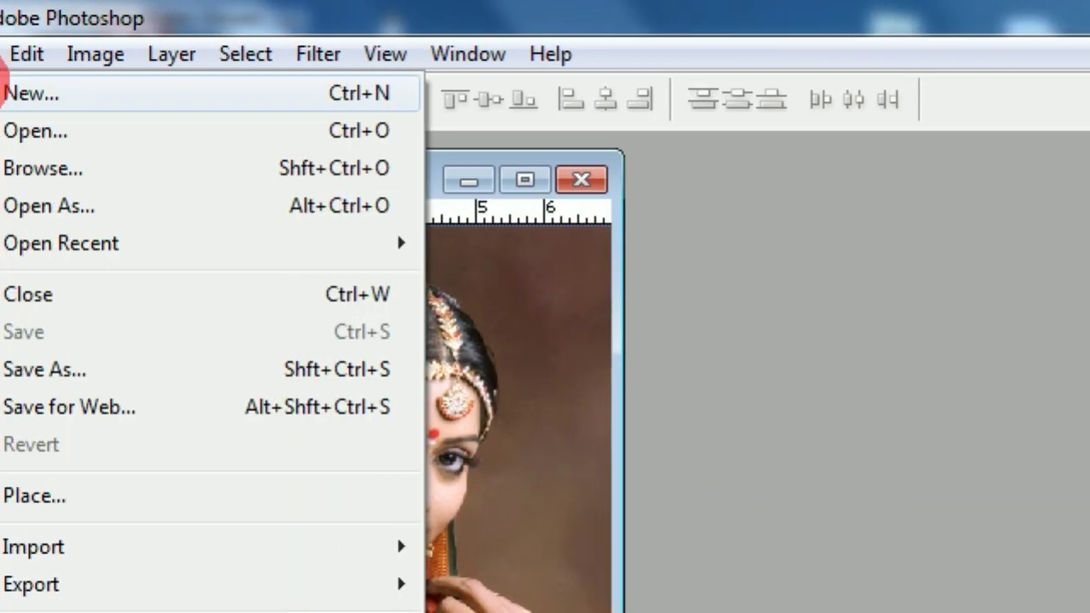
left_click(34, 90)
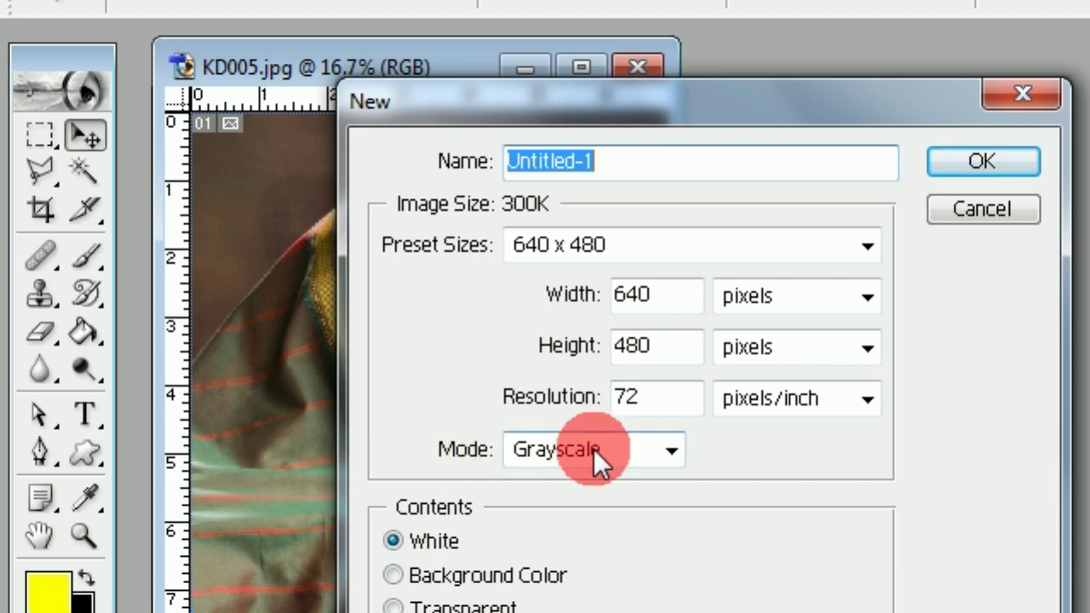
left_click(669, 449)
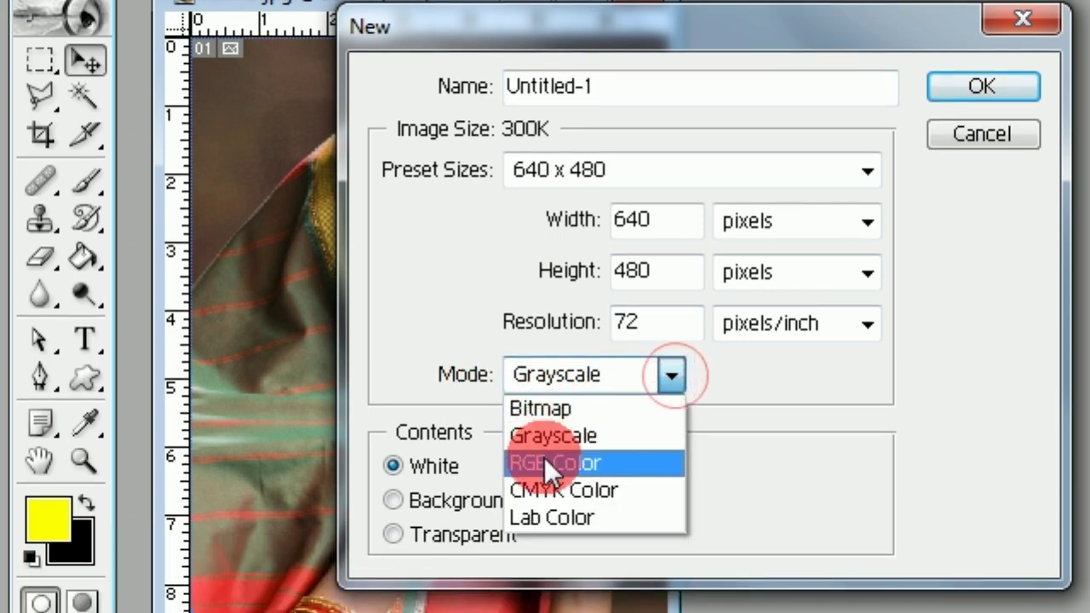
left_click(546, 537)
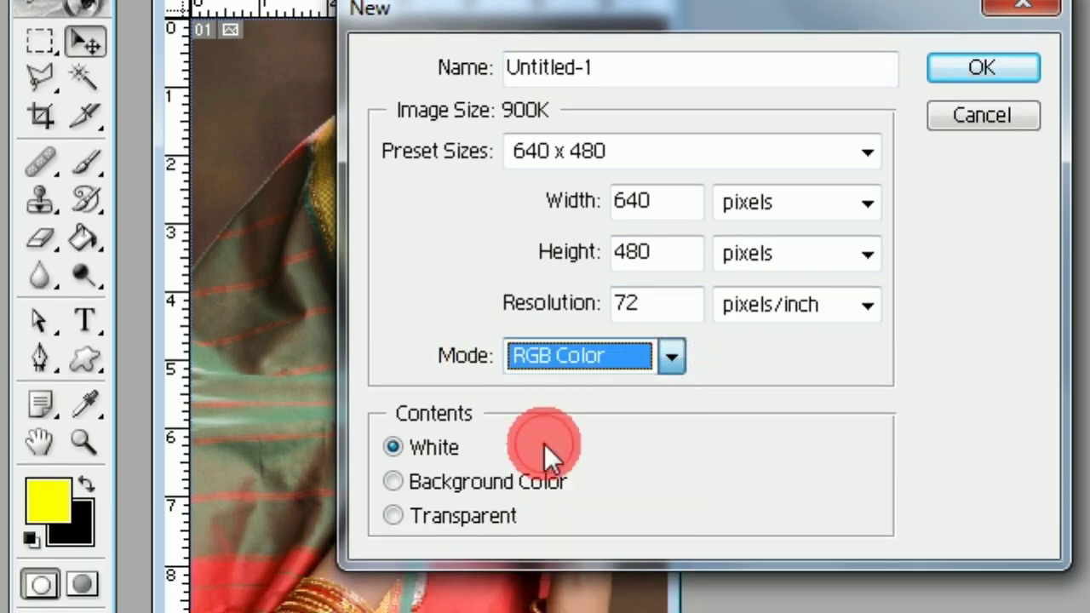
left_click(584, 362)
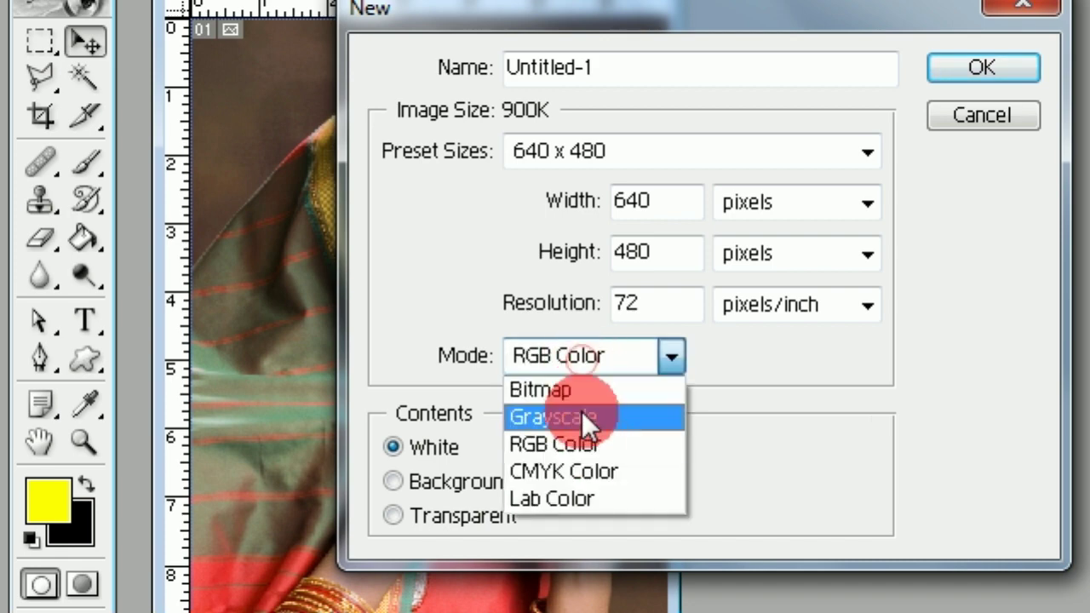
left_click(582, 415)
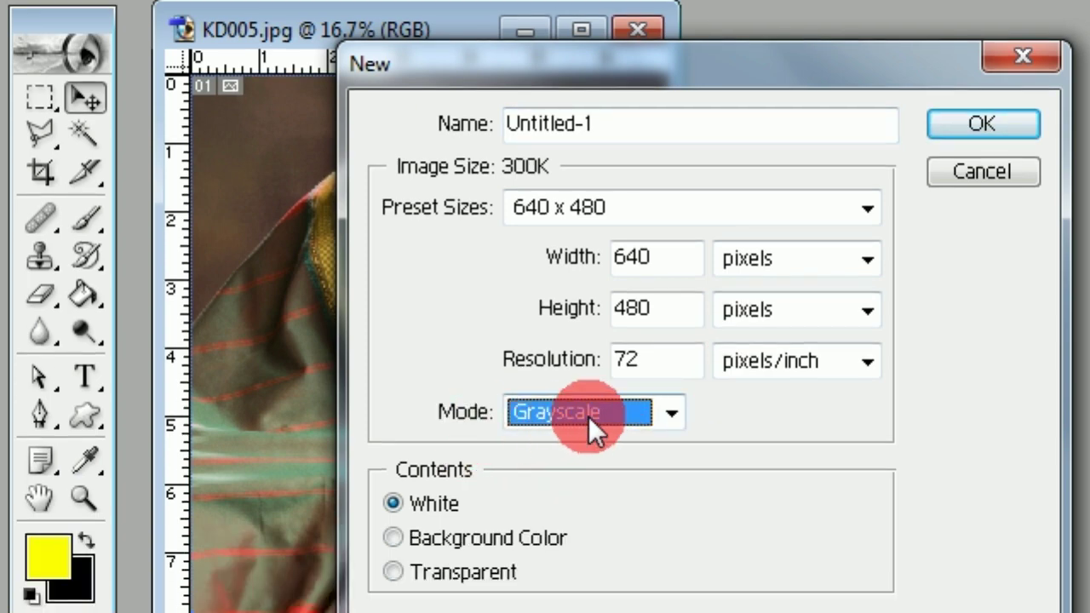
left_click(588, 416)
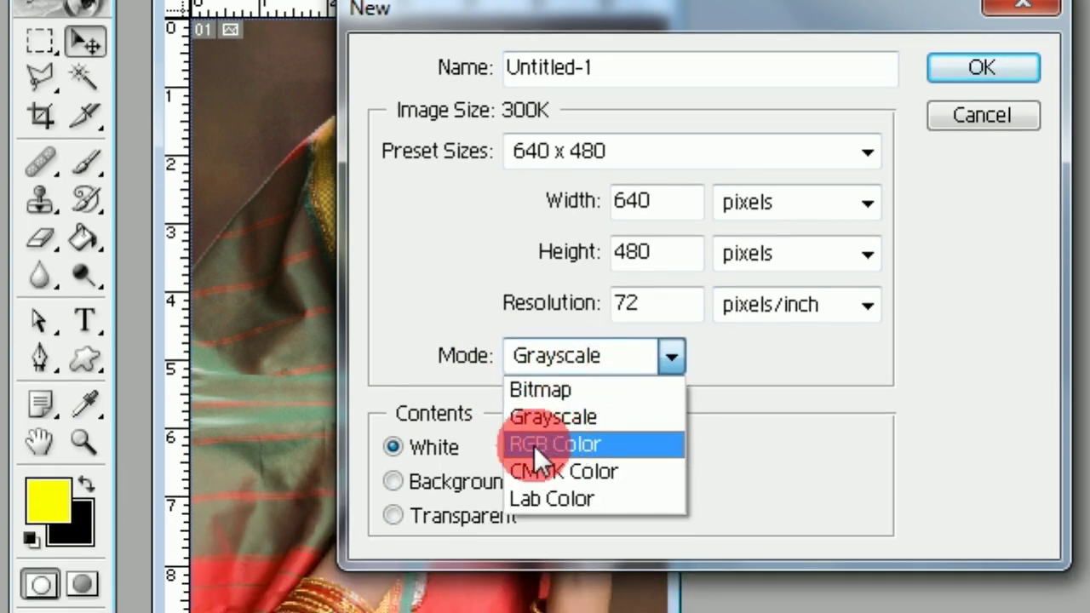
left_click(534, 446)
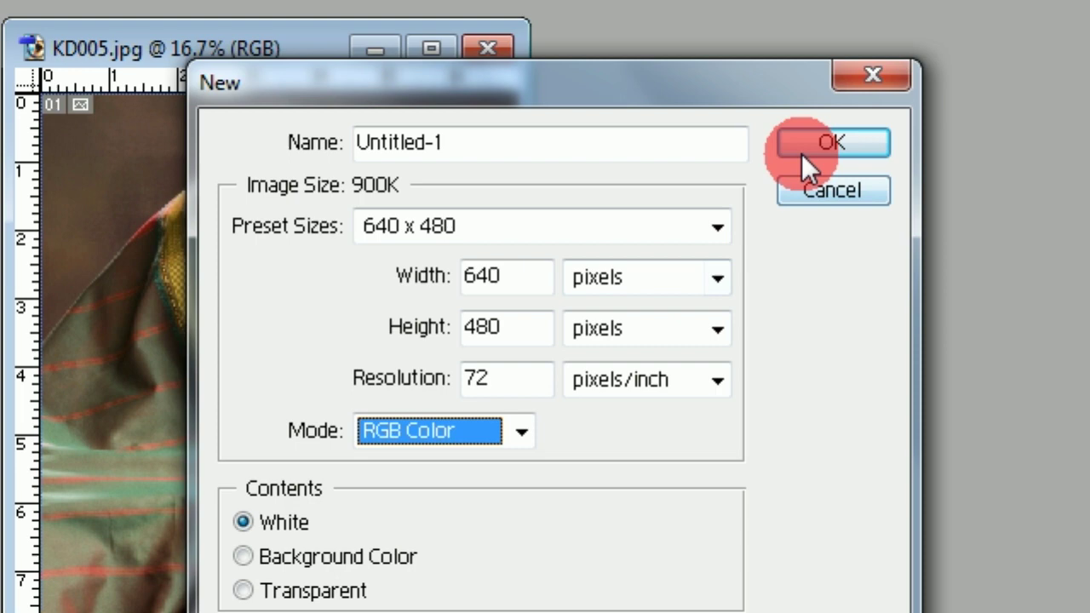
left_click(801, 153)
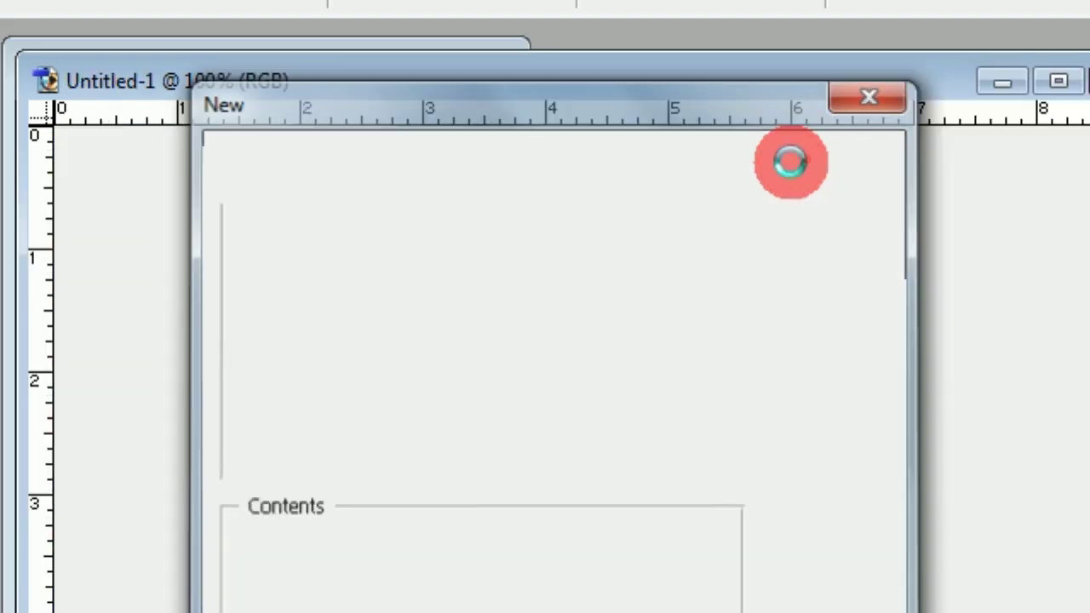
left_click_drag(528, 163, 887, 163)
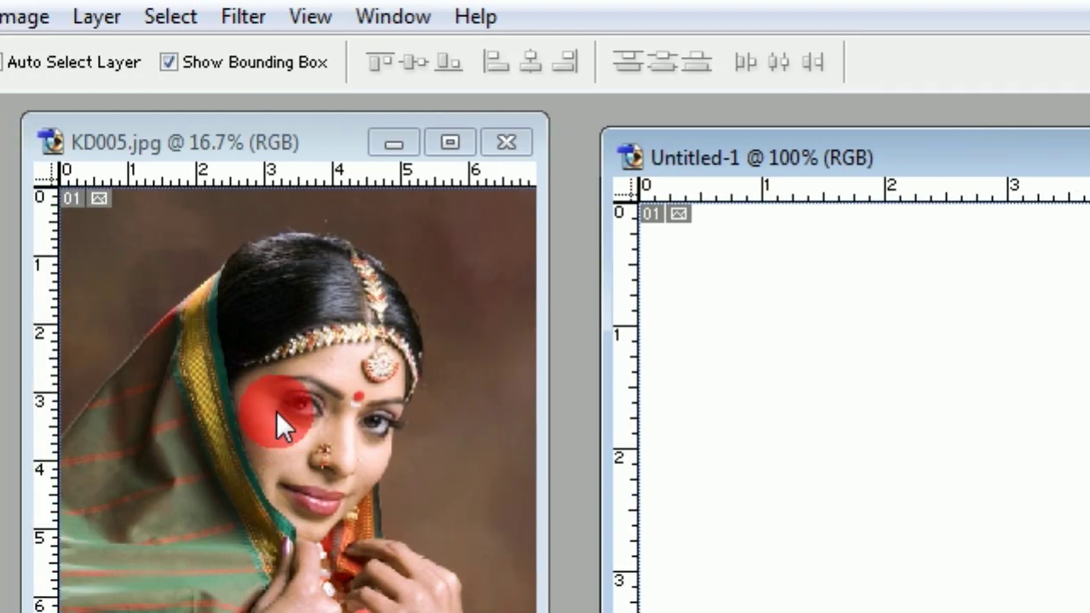
- Copy the KD005.jpg photo into Untitled-1 as Layer 1, keeping it in full colour
left_click(276, 410)
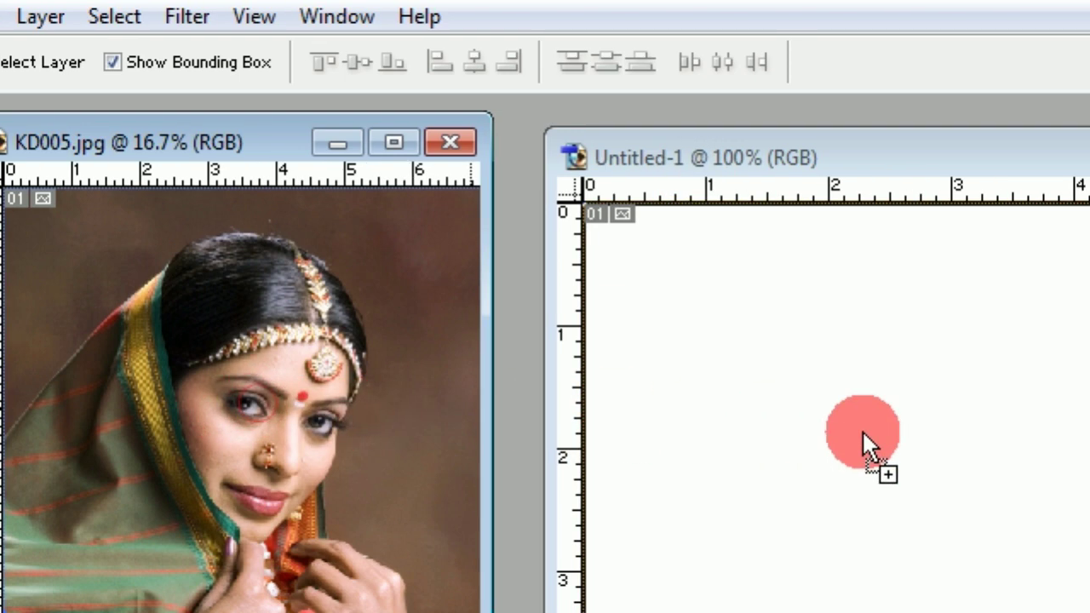
left_click_drag(314, 405, 862, 430)
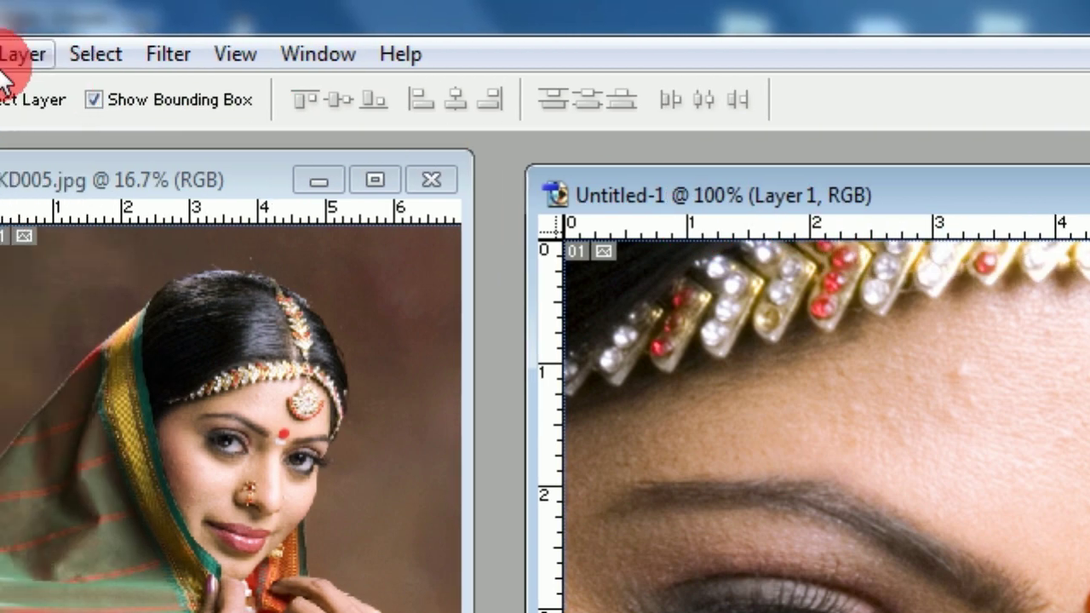
left_click(75, 54)
mouse_move(199, 94)
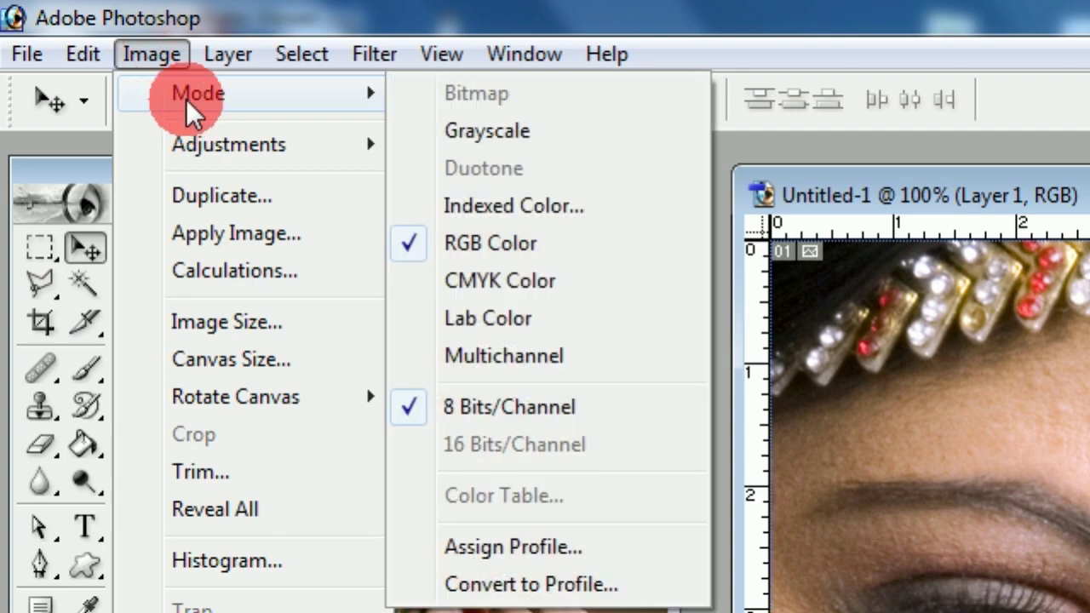
- Flatten Untitled-1 into Grayscale mode, then switch it back to RGB Color
left_click(478, 136)
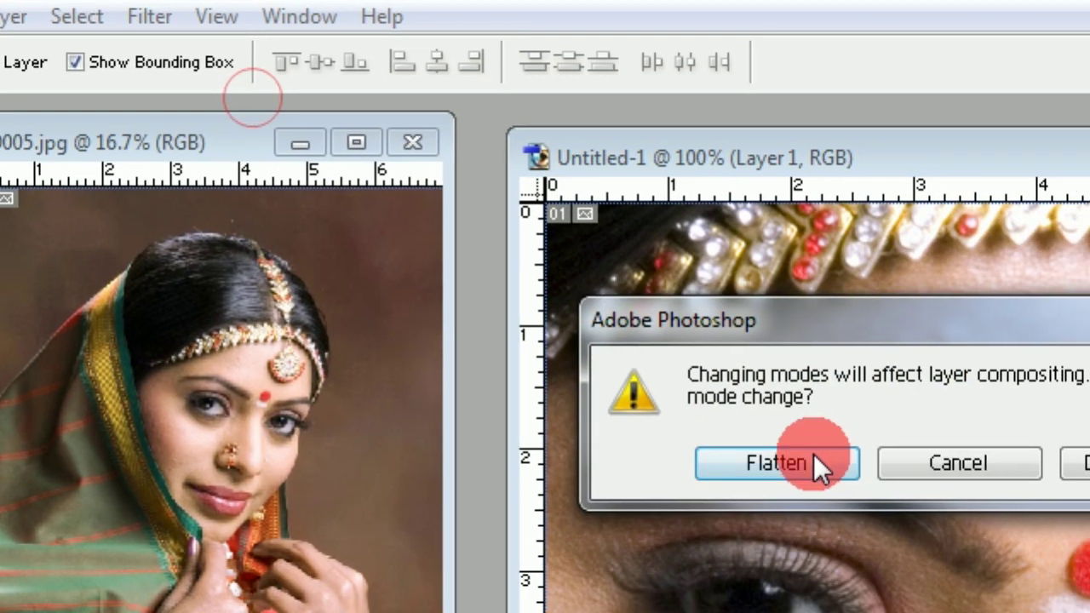
left_click(809, 460)
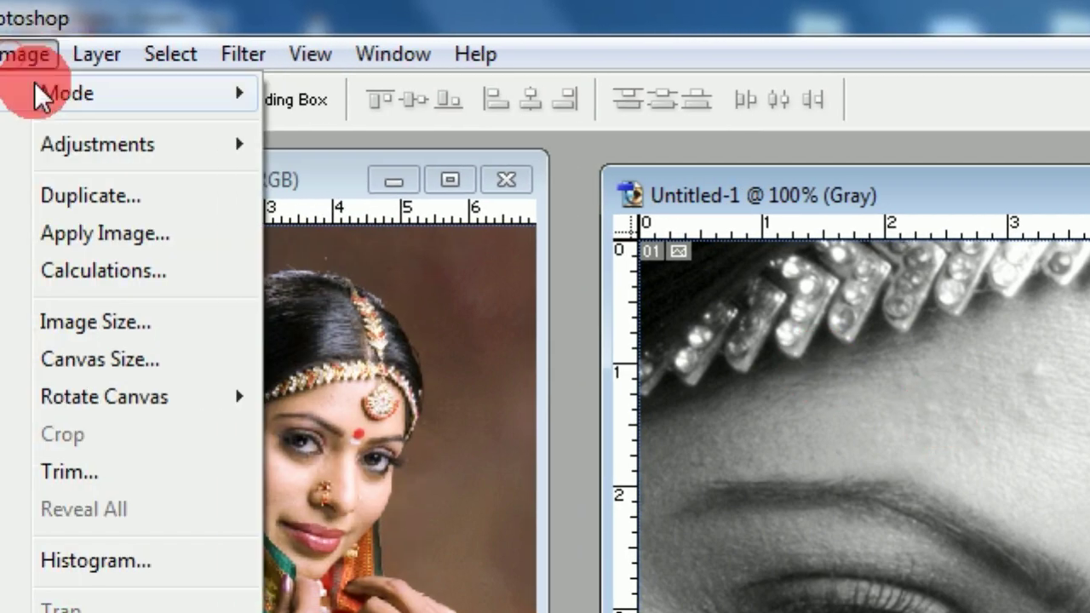
left_click(183, 93)
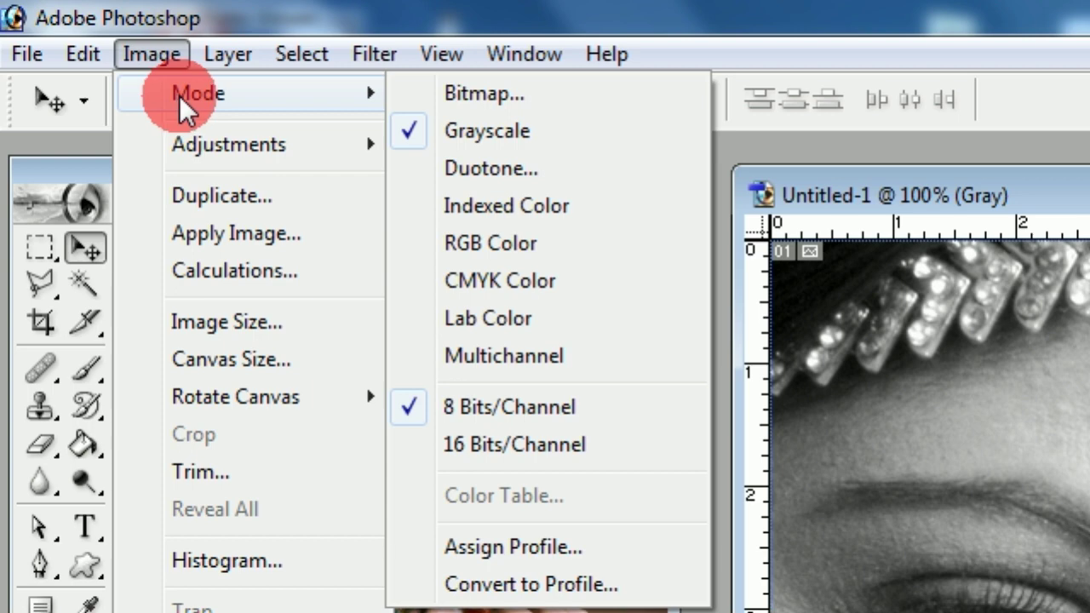
left_click(465, 243)
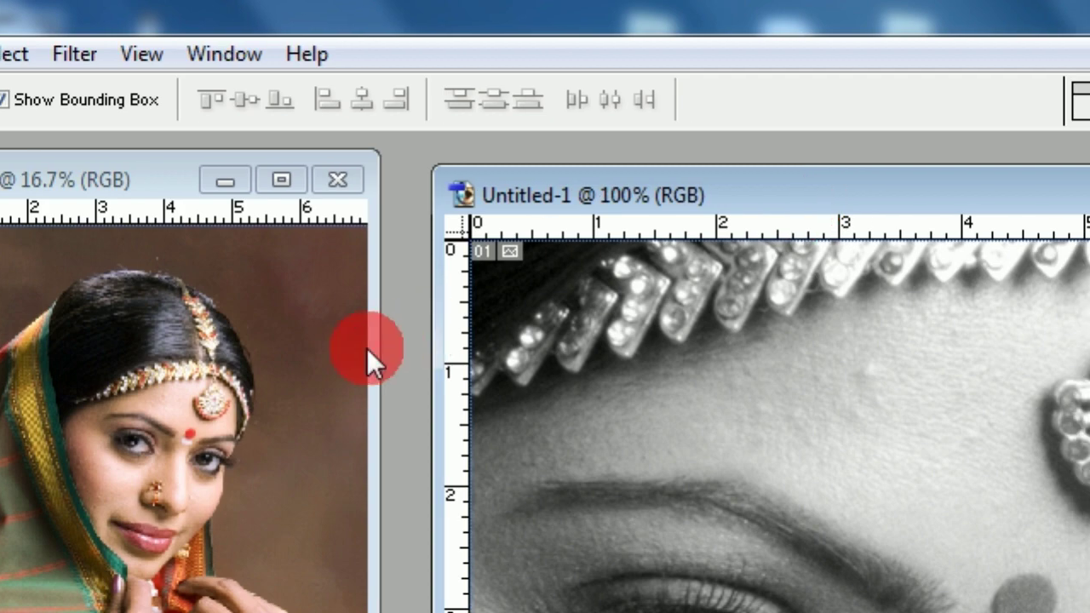
- Drag a colour copy of KD005.jpg into Untitled-1, then close Untitled-1 without saving
left_click(71, 435)
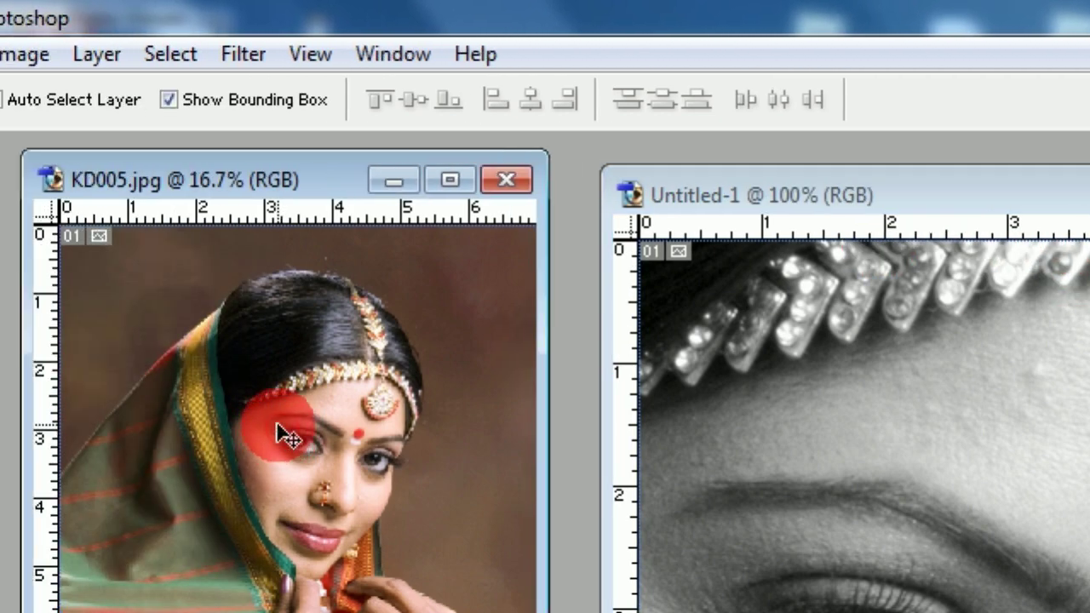
left_click_drag(288, 434, 799, 441)
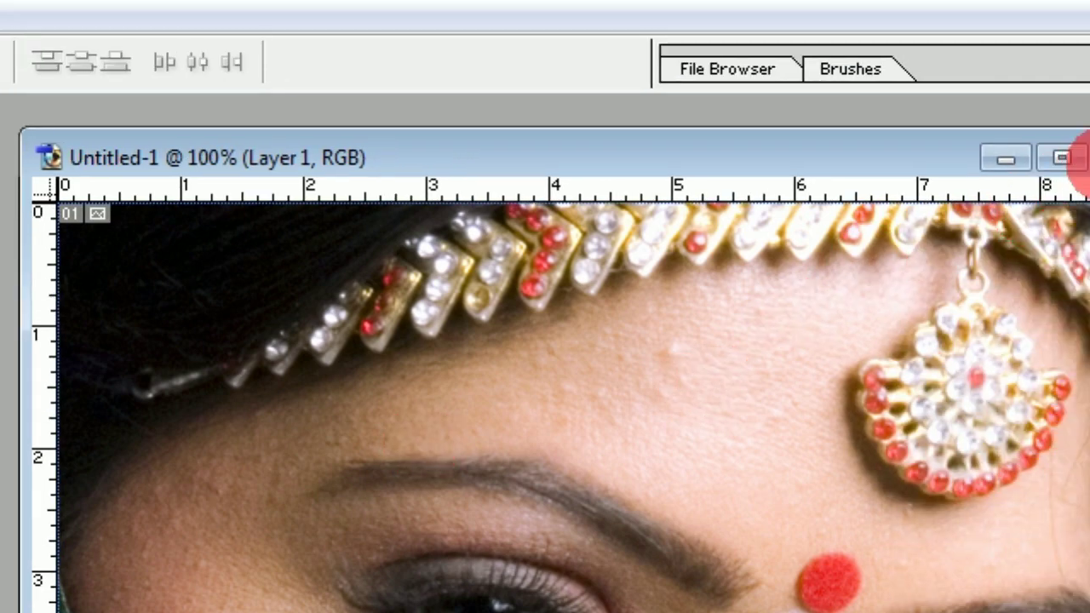
left_click(1025, 82)
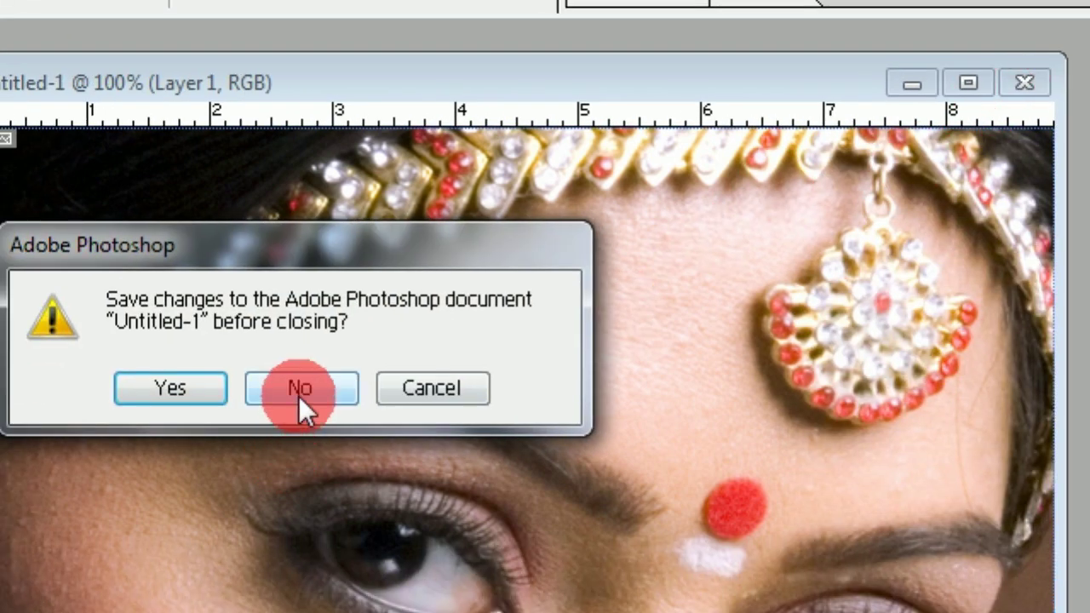
left_click(298, 387)
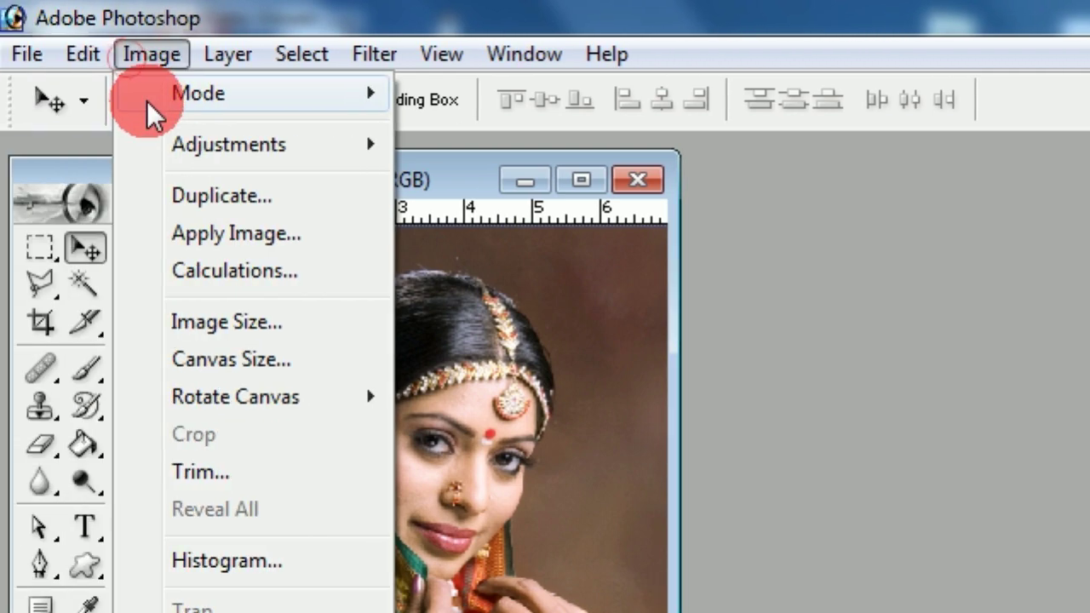
mouse_move(198, 93)
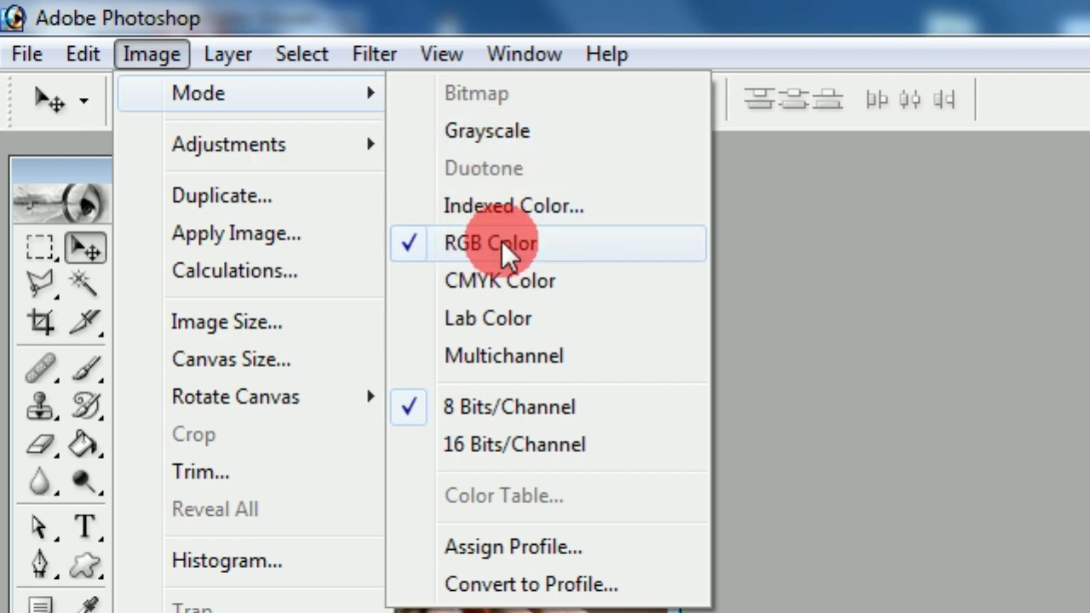
- Create a new blank 640 x 480 RGB Color document and place it beside KD005.jpg
left_click(789, 219)
left_click(29, 55)
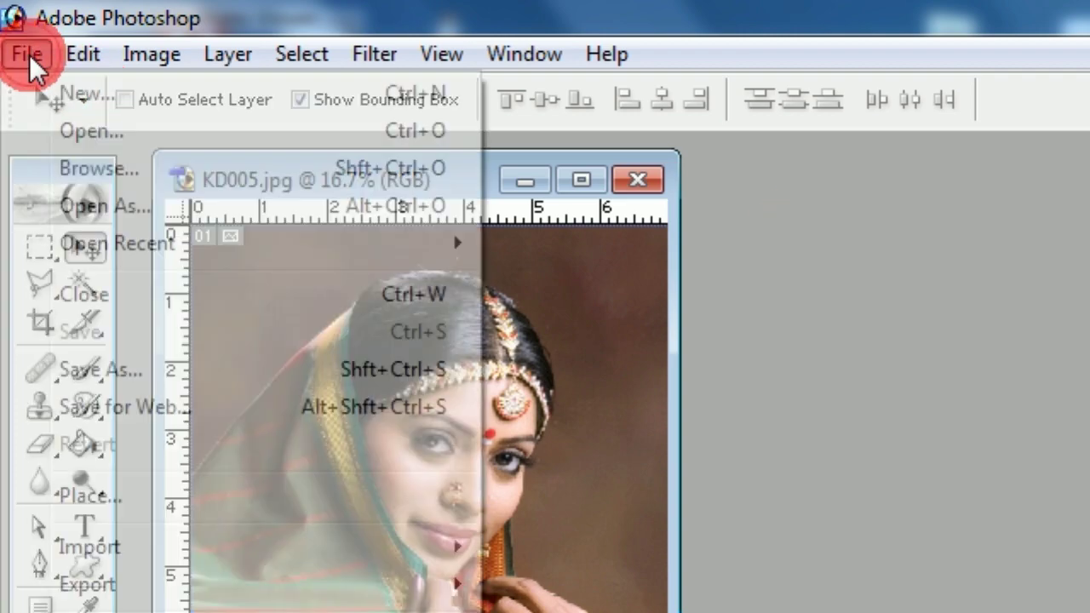
left_click(56, 95)
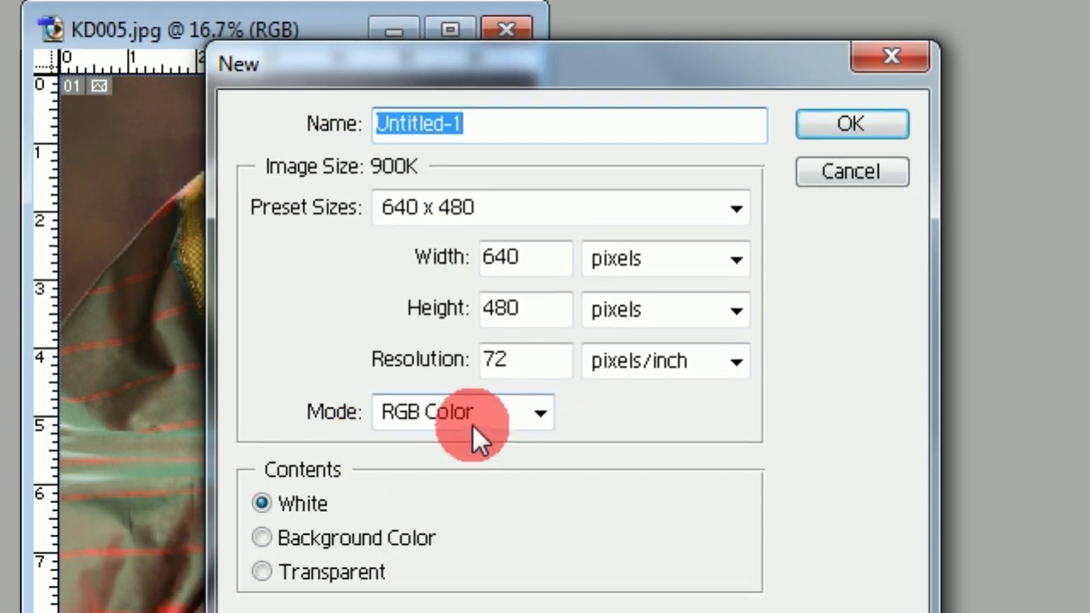
left_click(473, 414)
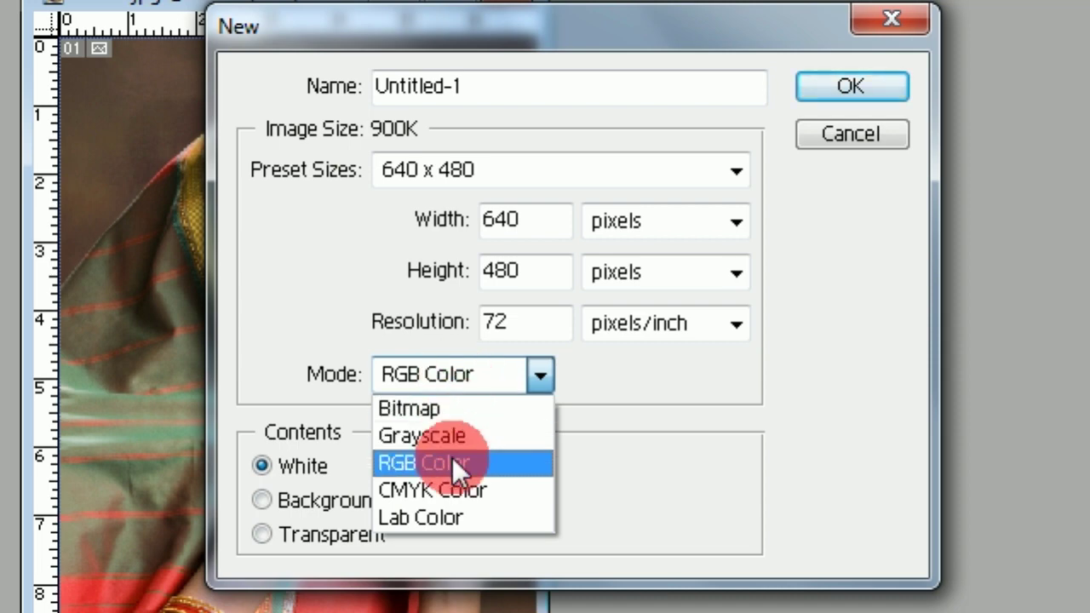
left_click(452, 463)
left_click(811, 162)
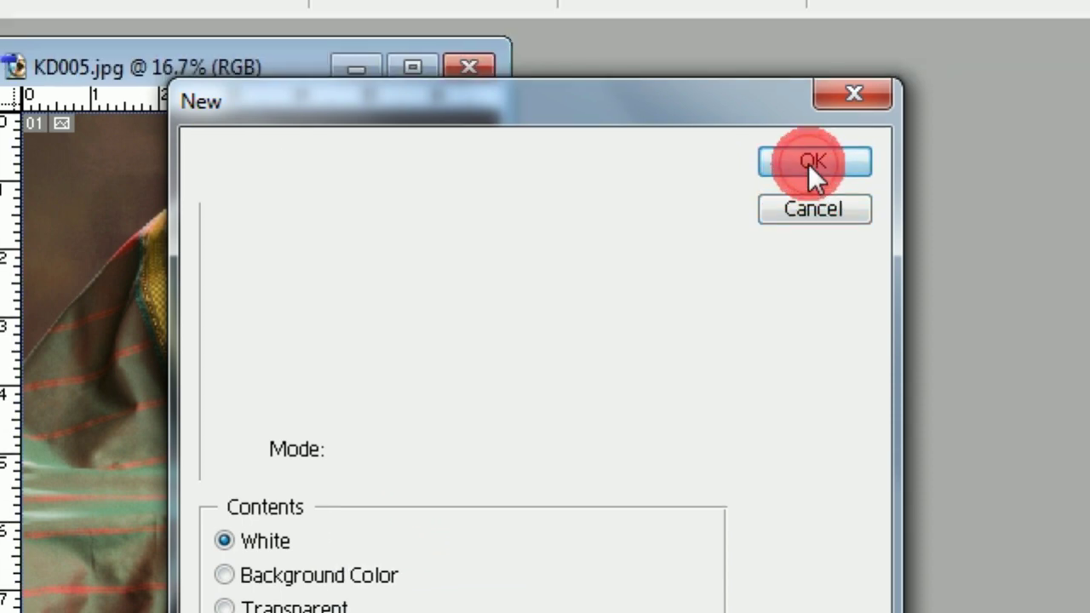
left_click_drag(640, 163, 1015, 162)
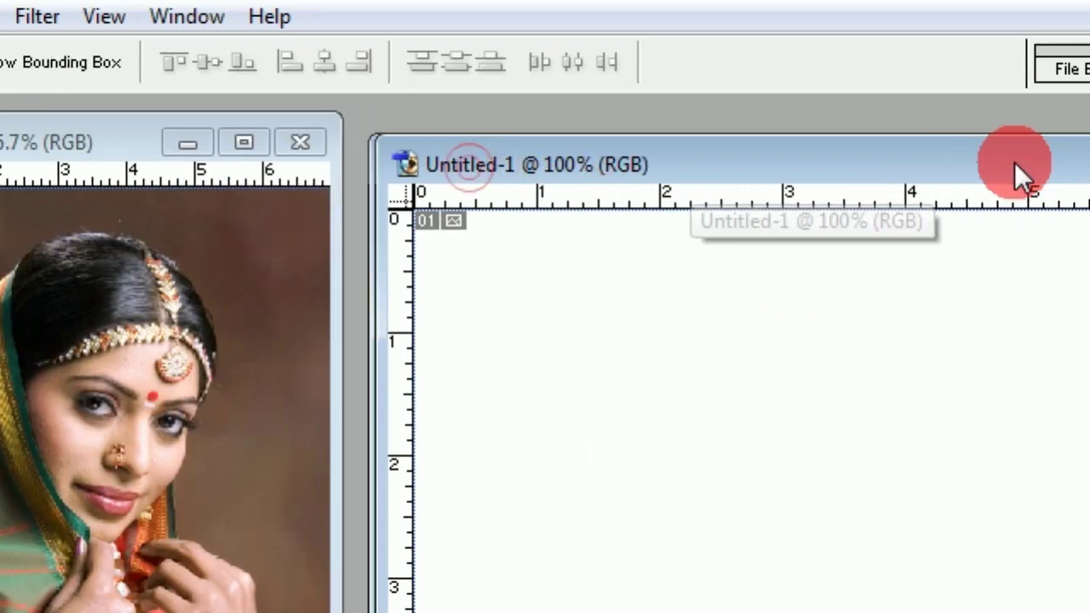